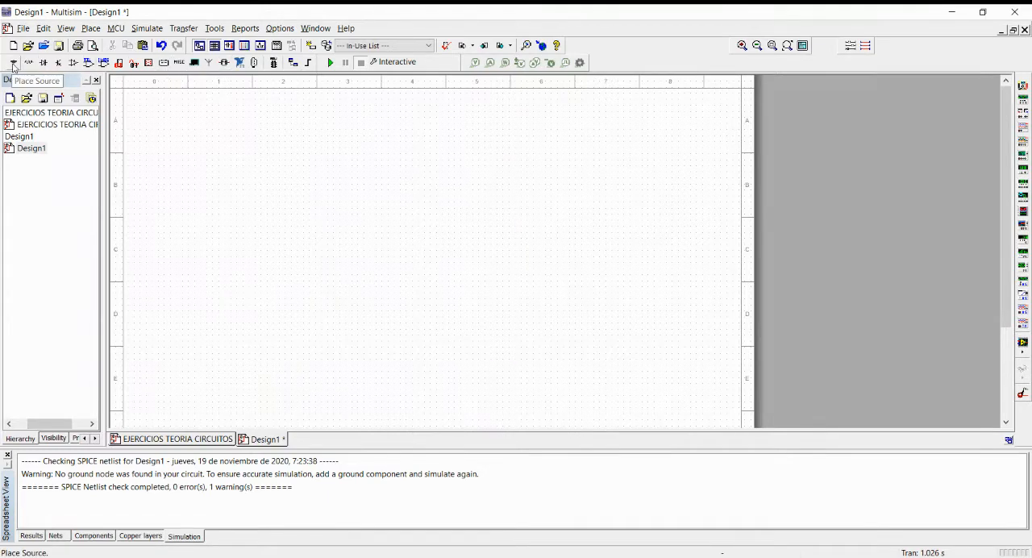
Find the DC_POWER source in the Sources group by filtering on "DC" and place one near the sheet's left side.
click(12, 64)
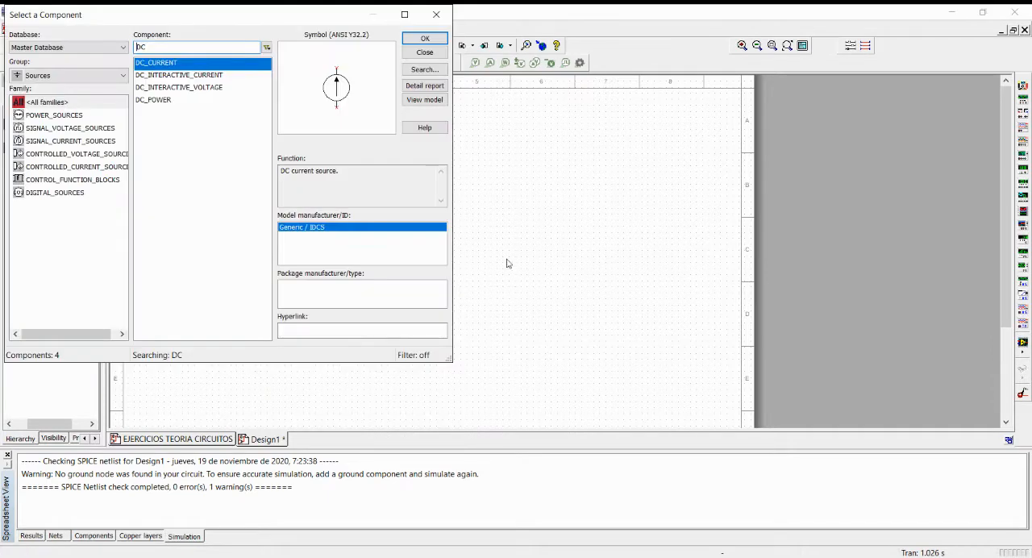
double_click(158, 48)
key(BackSpace)
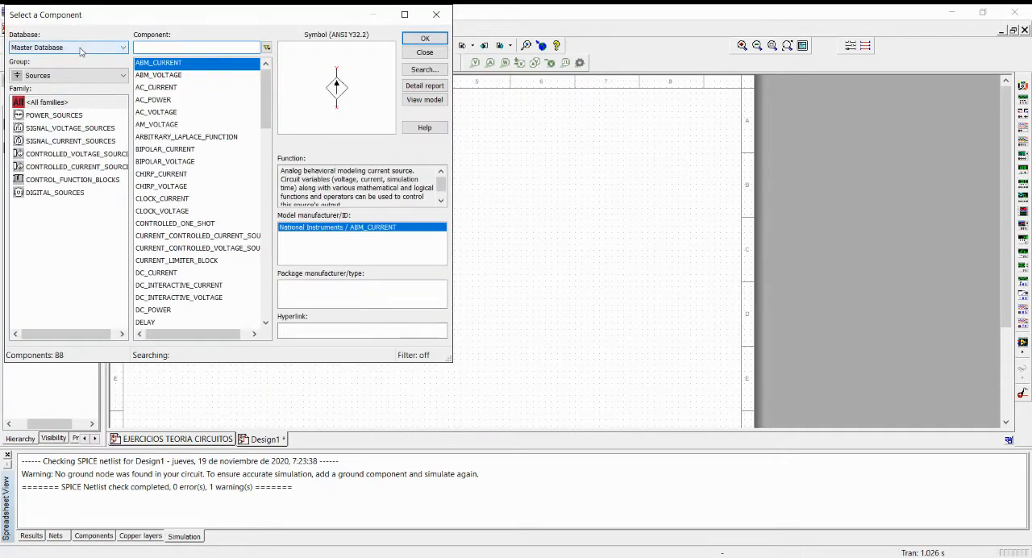
scroll(176, 103, down, 12)
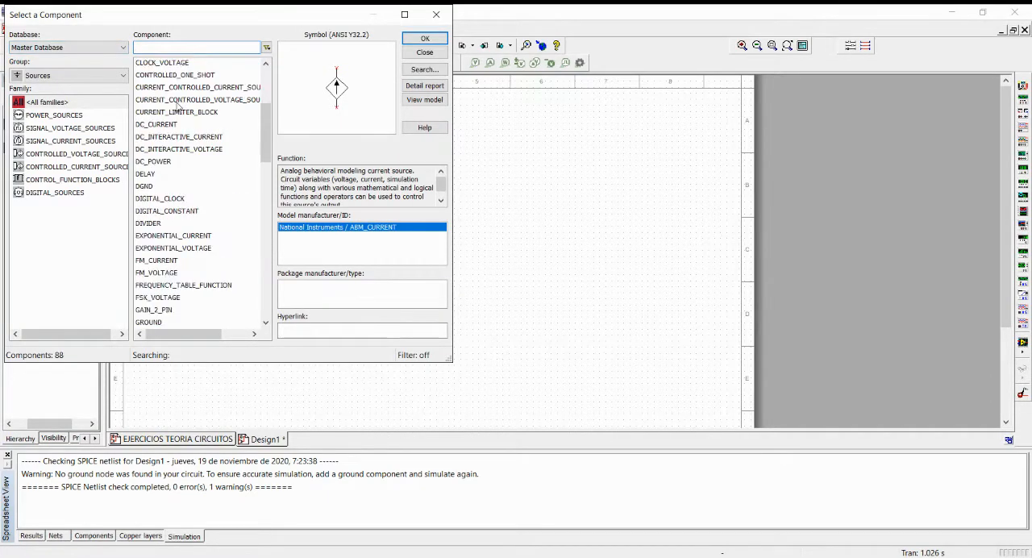
scroll(177, 121, down, 8)
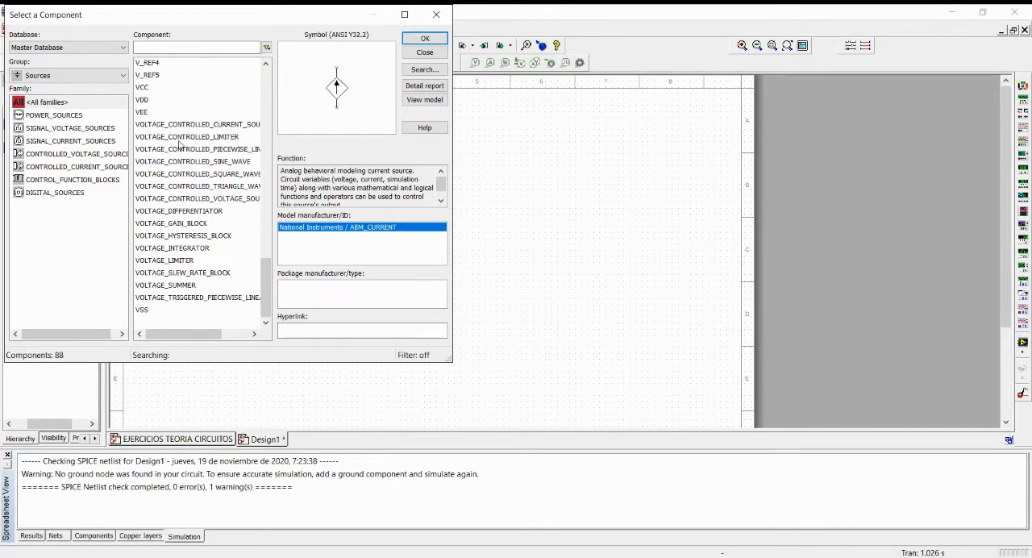
scroll(179, 169, up, 7)
scroll(179, 178, up, 15)
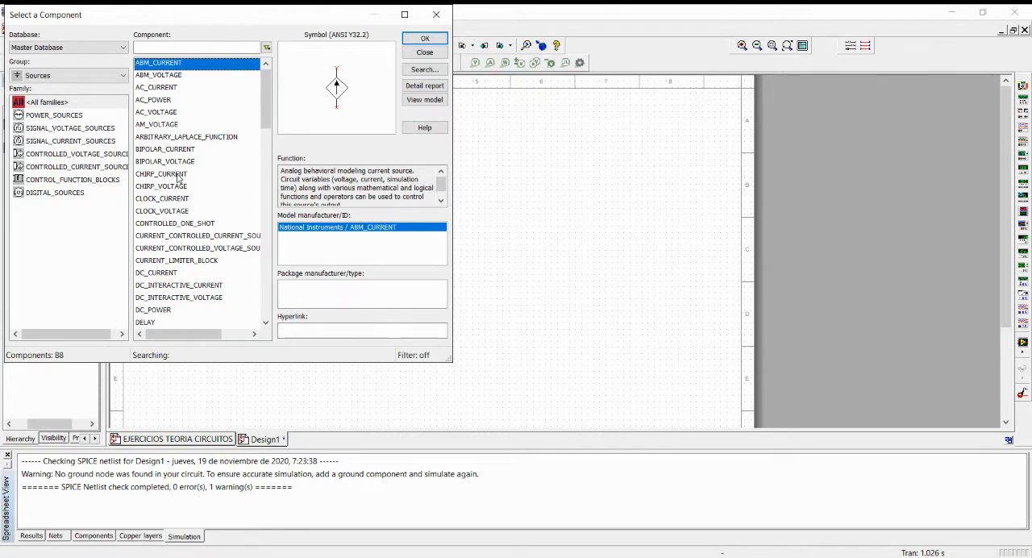
click(169, 45)
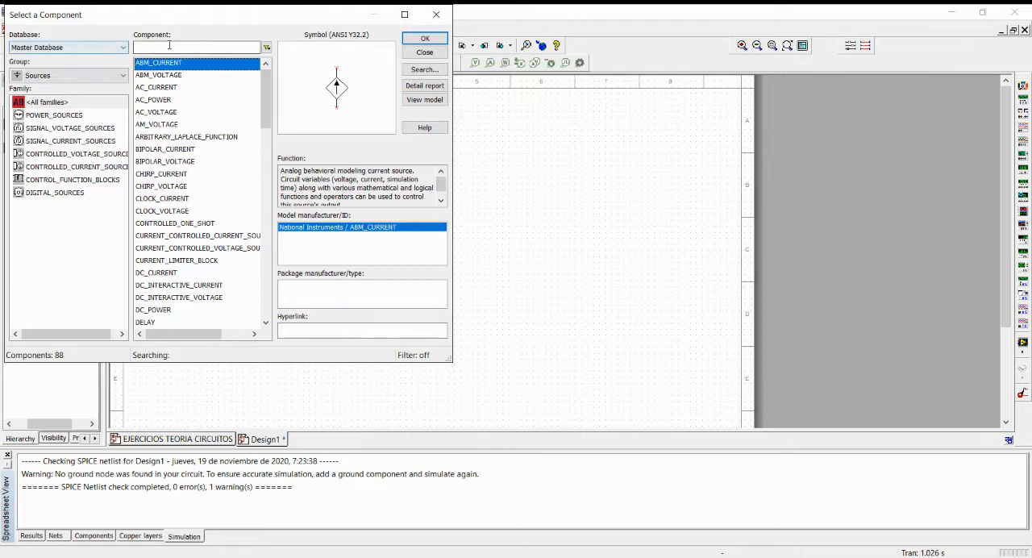
text(DC)
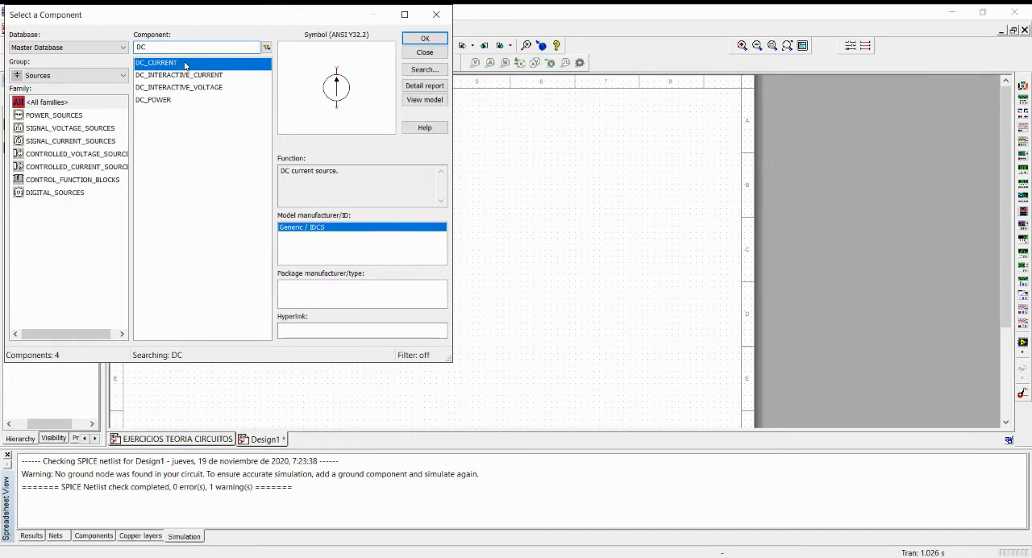
click(165, 103)
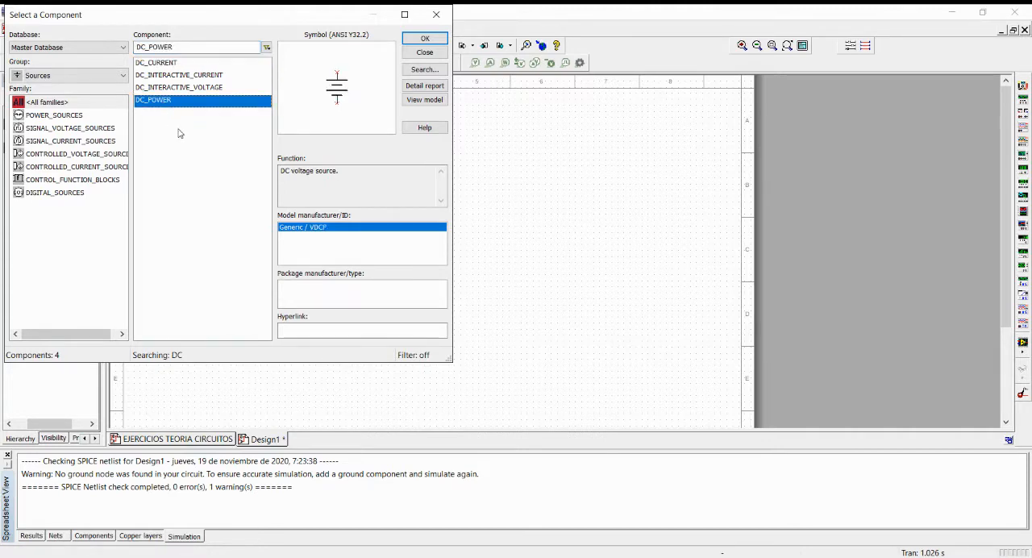
click(425, 39)
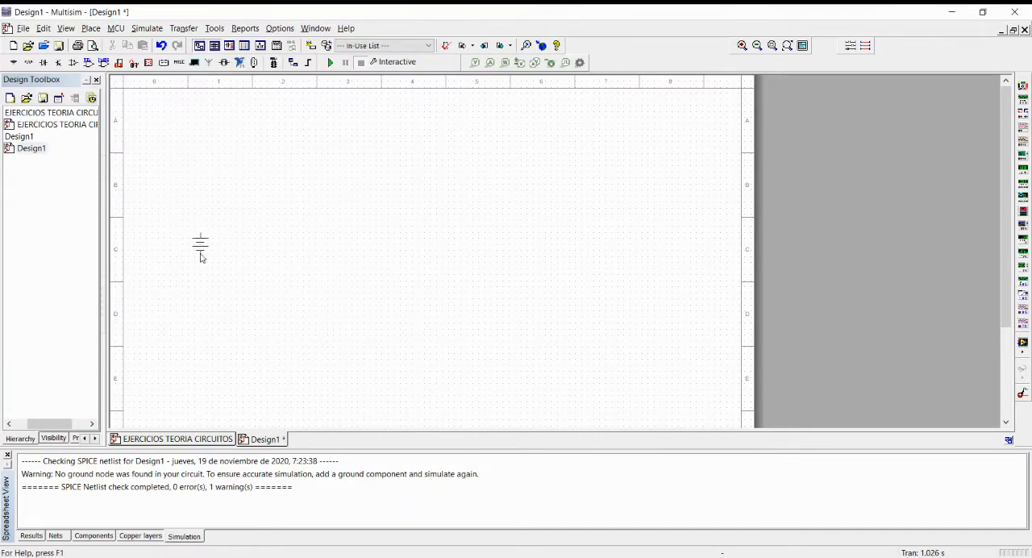
key(Escape)
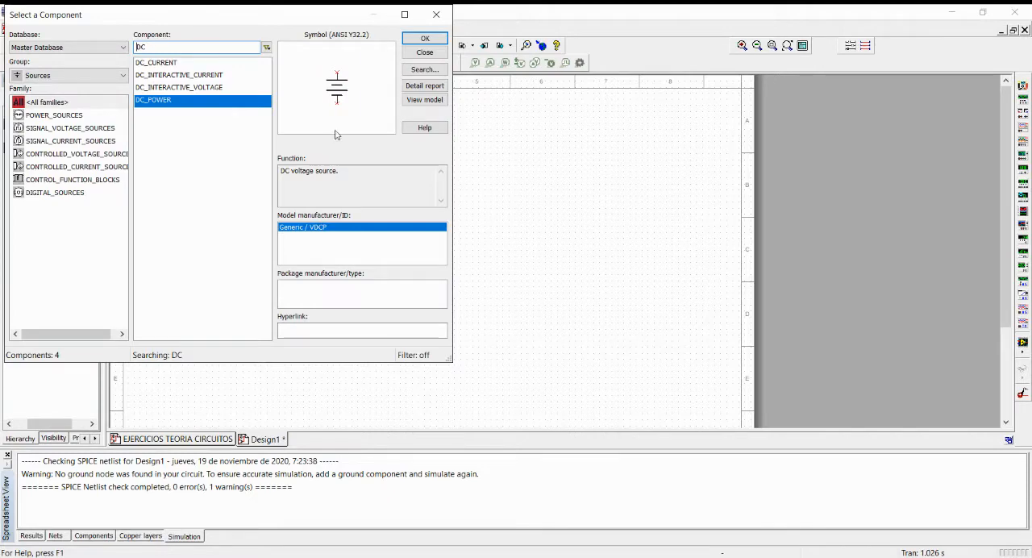
click(437, 16)
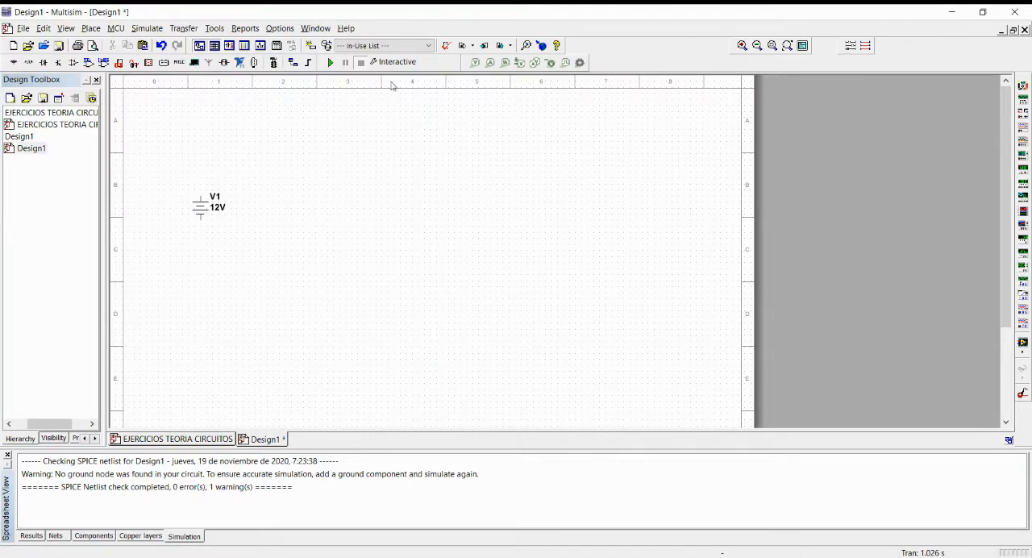
Set the voltage of DC source V1 to 9 V.
click(202, 216)
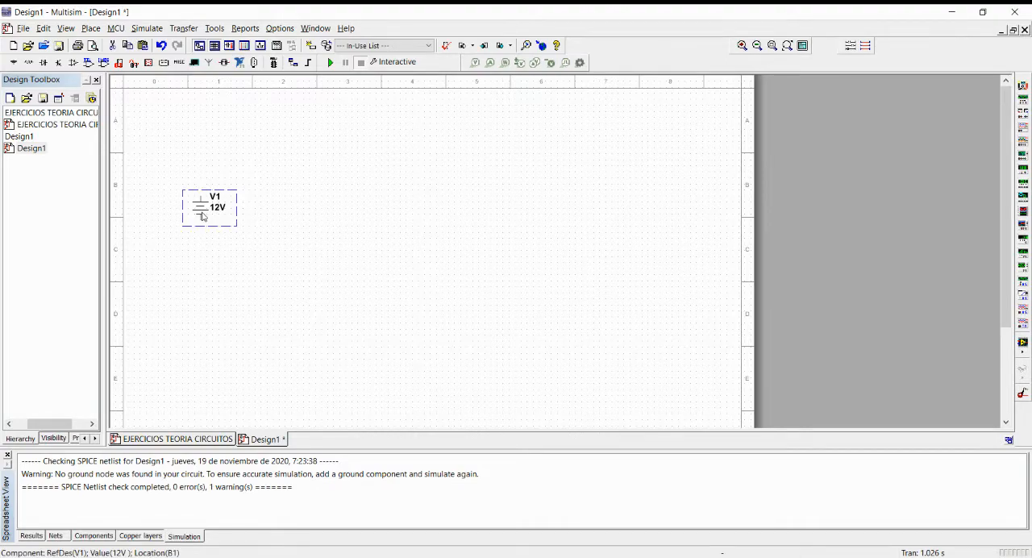
right_click(203, 209)
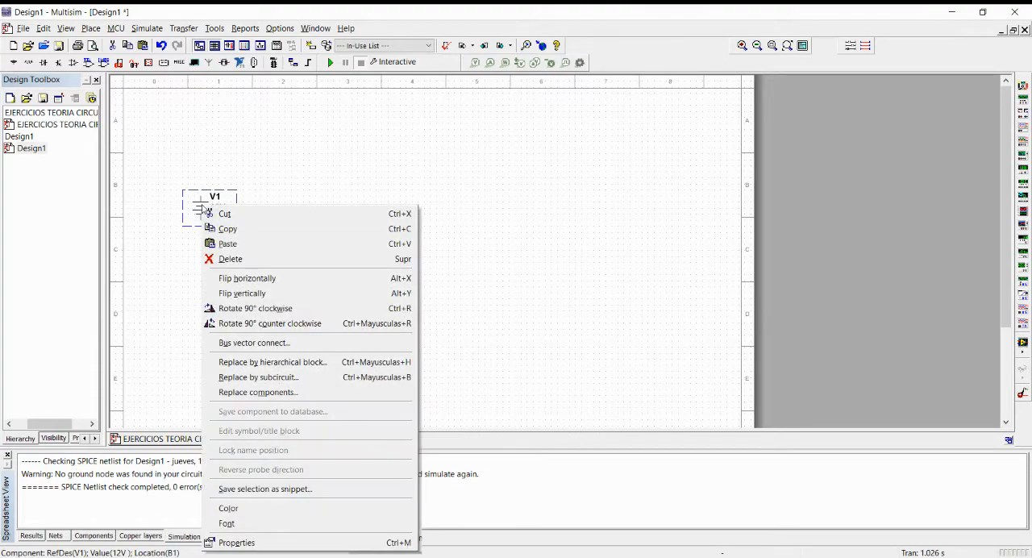
click(256, 545)
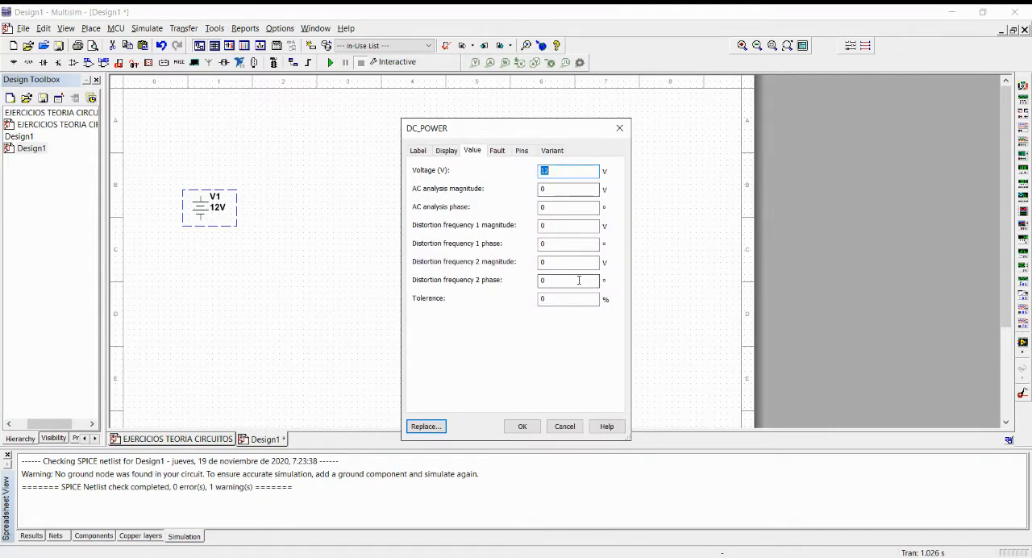
text(9)
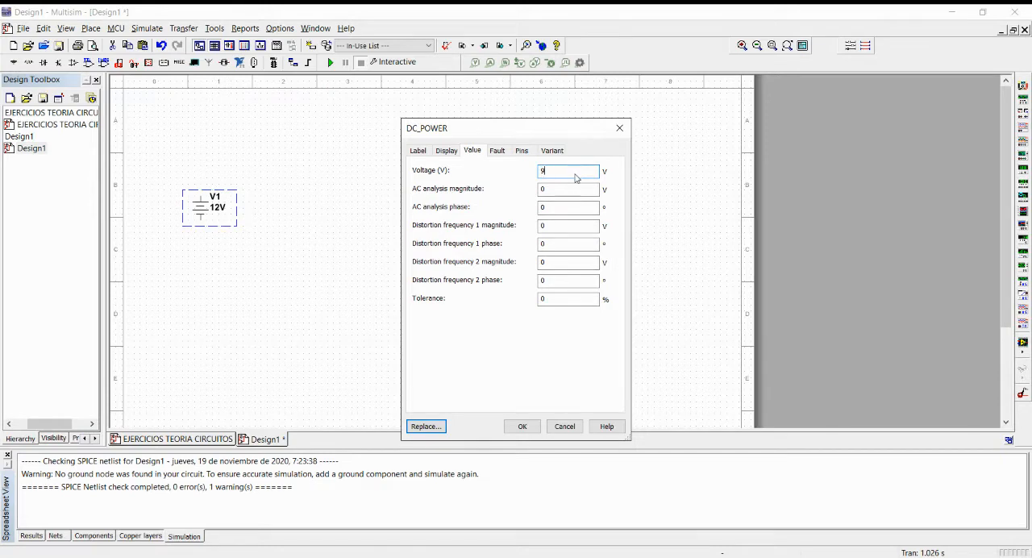
click(536, 426)
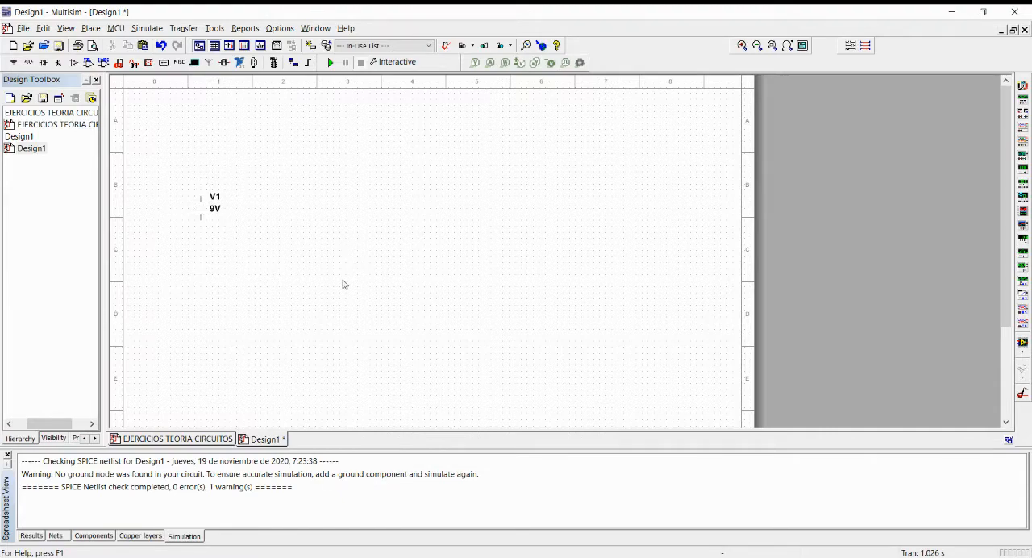
Filter the Basic group for "RESISTOR" and place a RESISTOR_RATED component above and to the right of source V1.
click(29, 64)
drag(164, 46, 54, 51)
key(BackSpace)
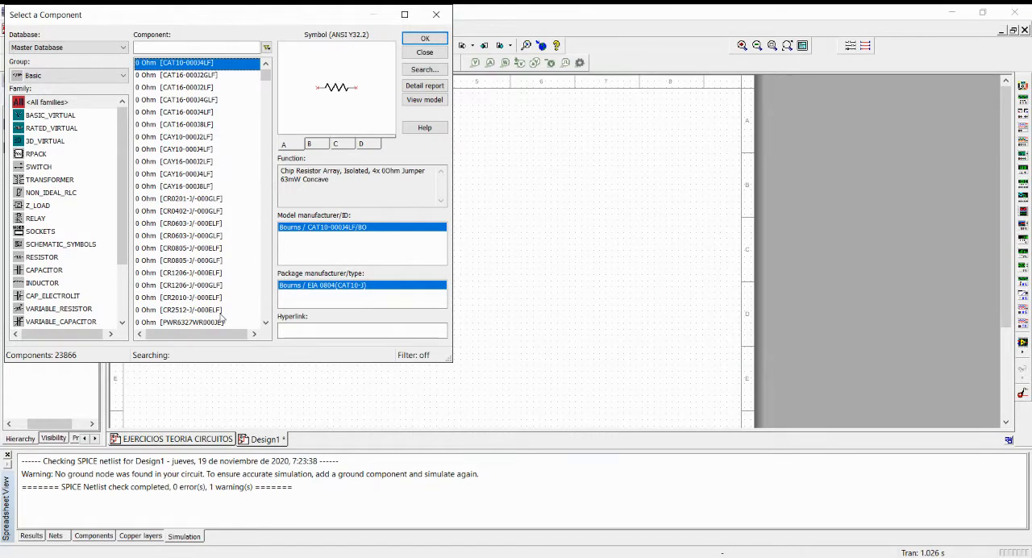
scroll(206, 282, down, 5)
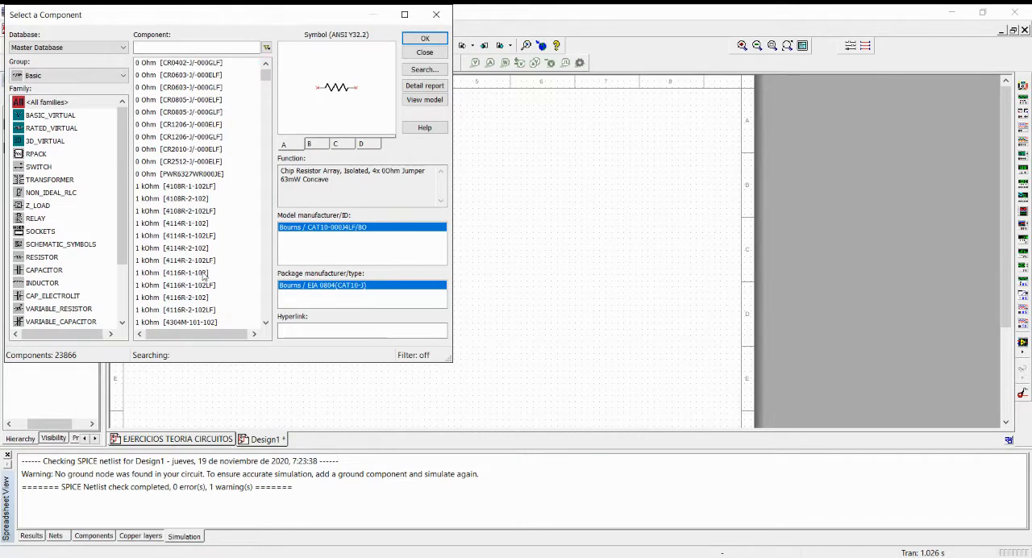
scroll(204, 276, down, 3)
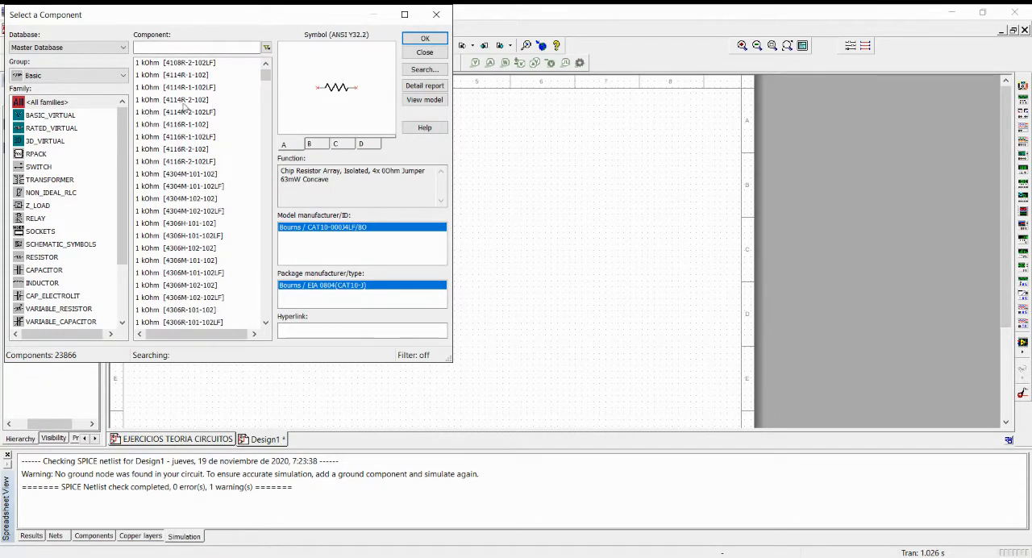
scroll(168, 295, down, 7)
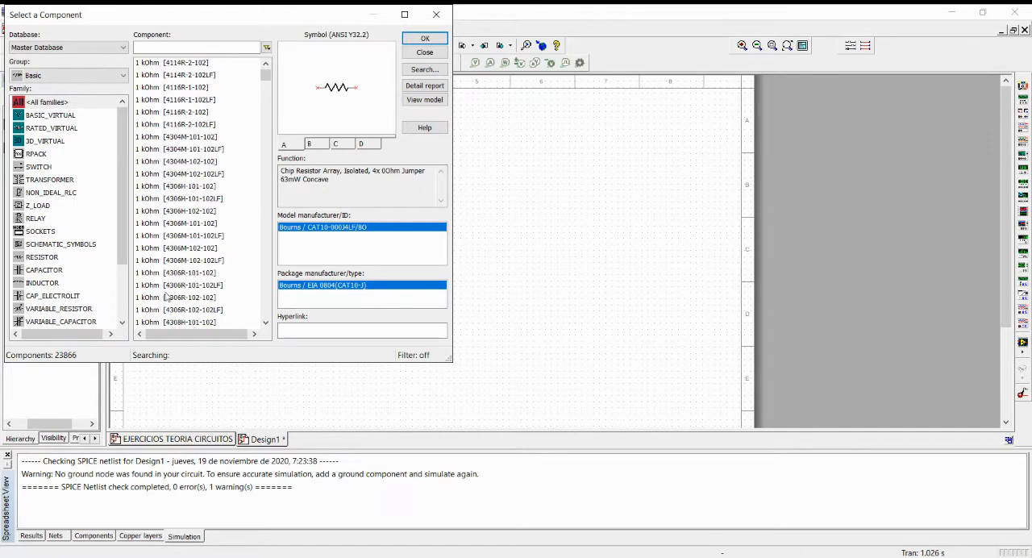
scroll(167, 298, up, 15)
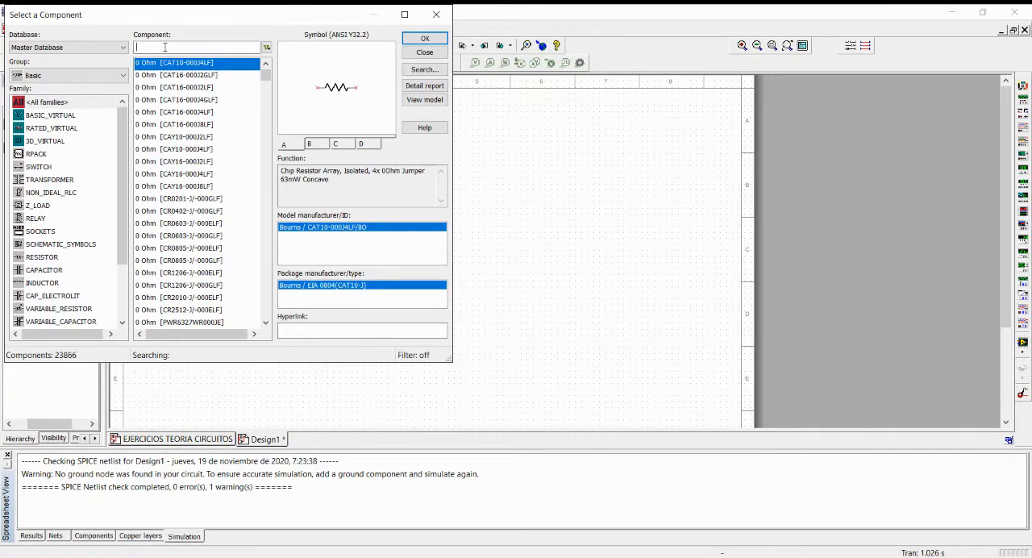
text(RES)
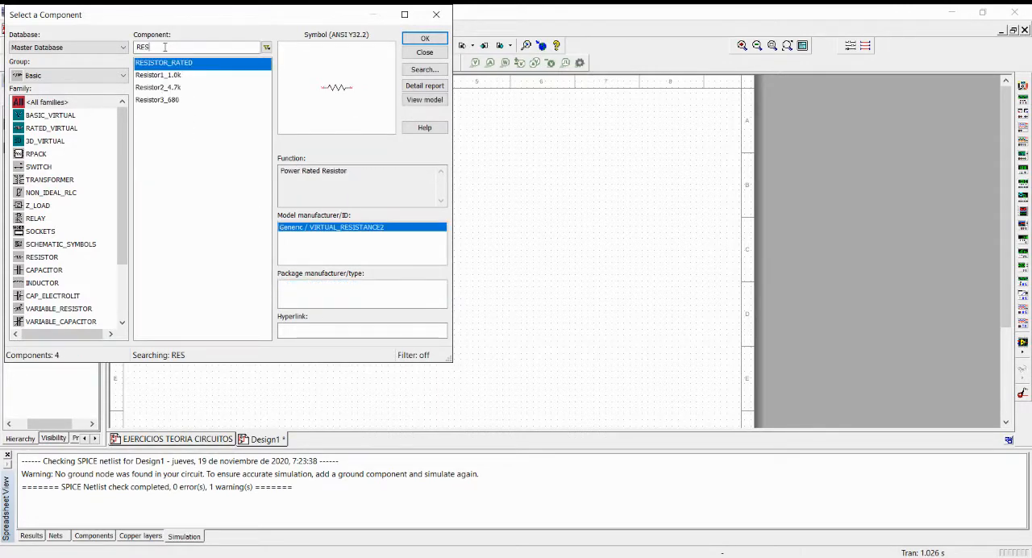
text(IS)
text(IS)
text(TOR)
click(425, 38)
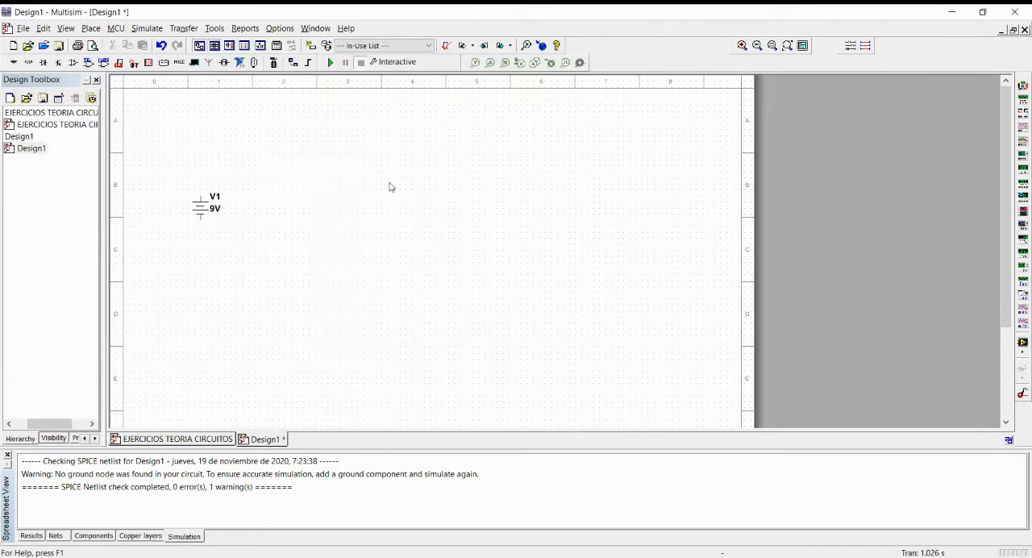
click(236, 177)
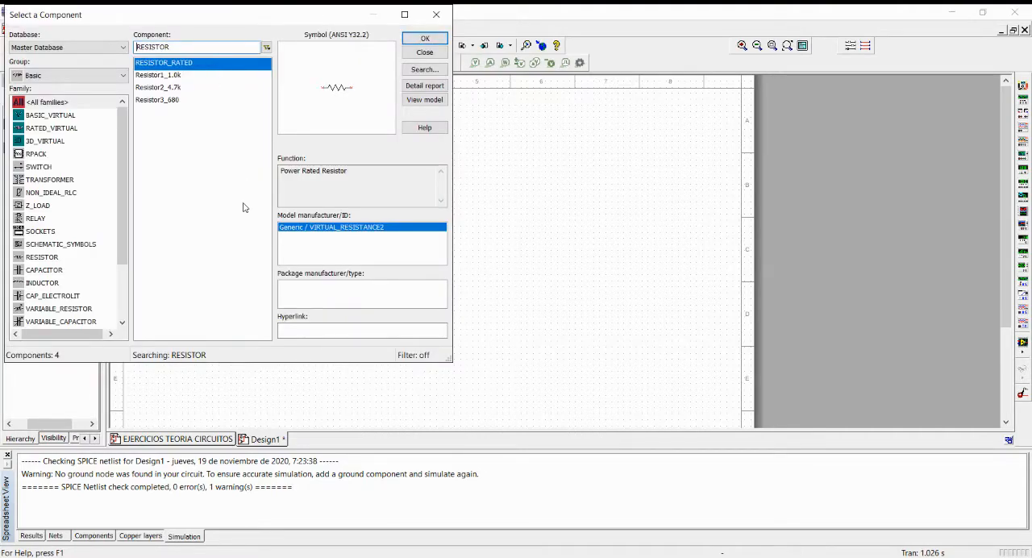
Place three more RESISTOR_RATED components, one beside R1 and two in a lower row further right, ending component placement.
click(439, 20)
click(299, 178)
click(419, 40)
click(359, 219)
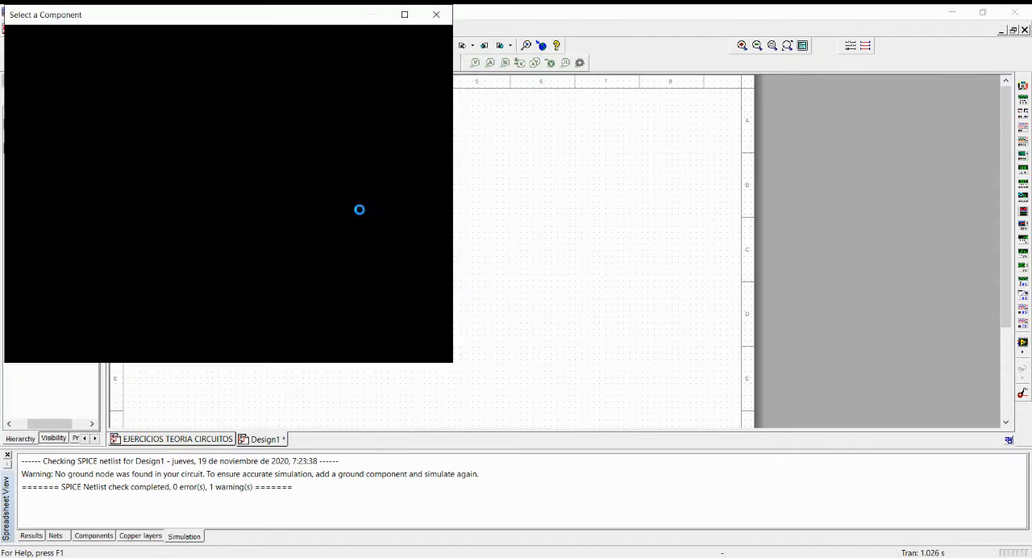
click(419, 40)
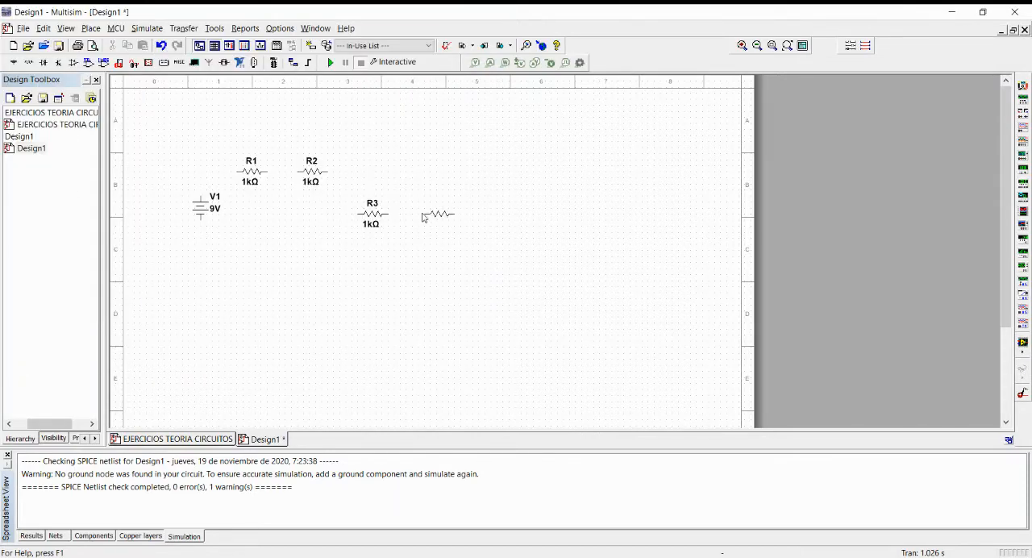
click(428, 216)
click(440, 17)
Set the resistance of R1 to 1.5K Ω.
click(254, 179)
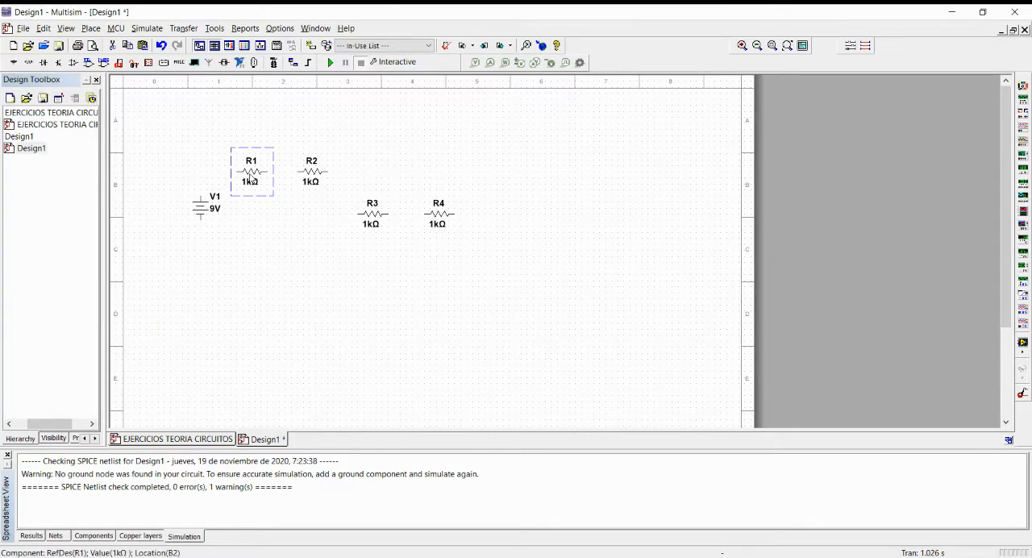
right_click(250, 175)
click(311, 515)
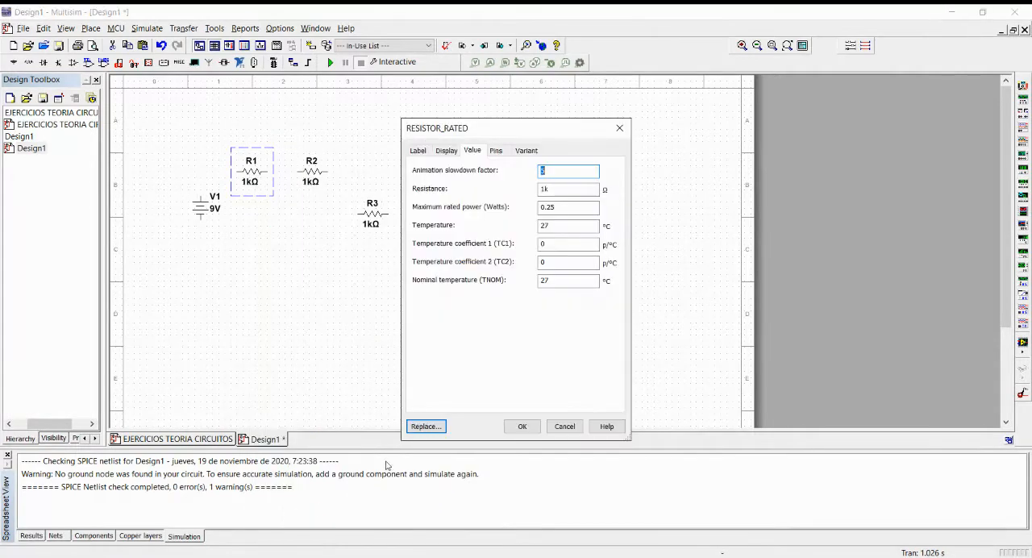
double_click(551, 186)
text(1.5K)
click(516, 428)
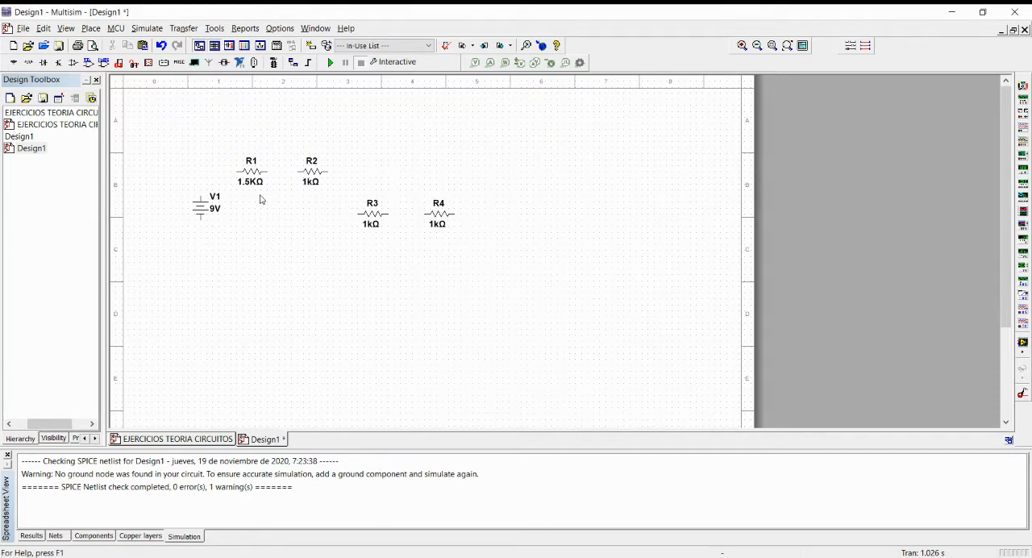
Set the resistance of R3 to 2.2K Ω.
right_click(373, 217)
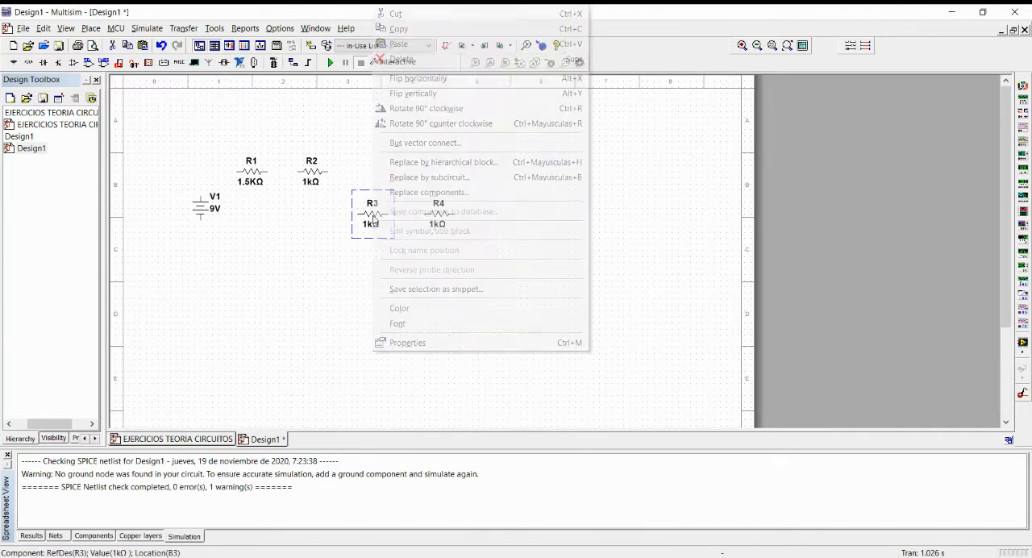
click(444, 343)
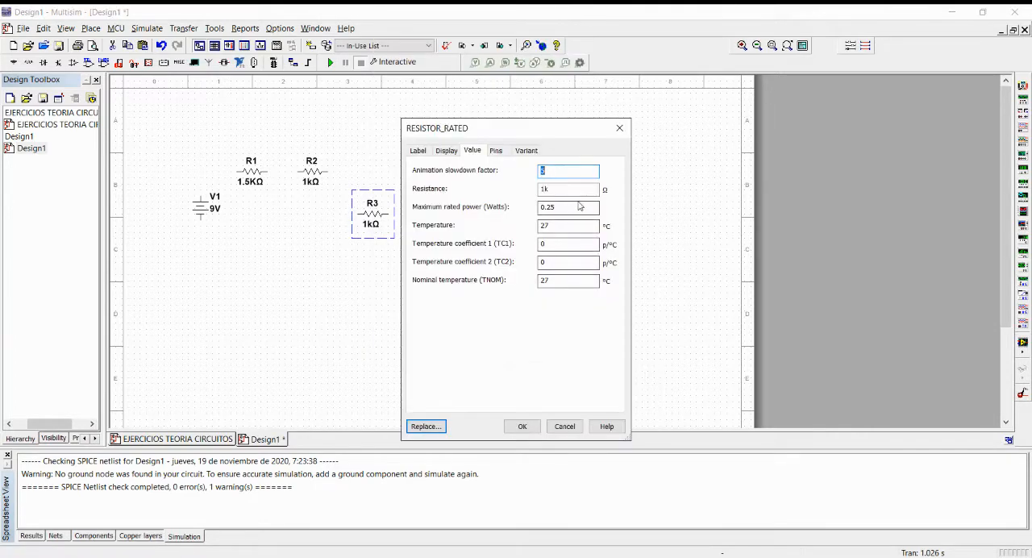
double_click(559, 190)
text(2.2)
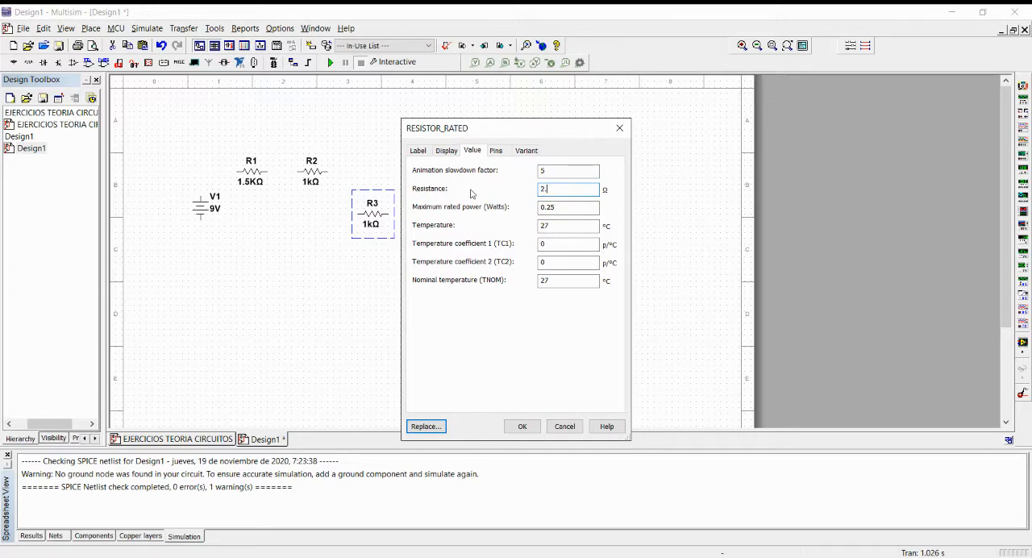
click(523, 425)
Set the resistance of R4 to 3.3K Ω.
click(438, 216)
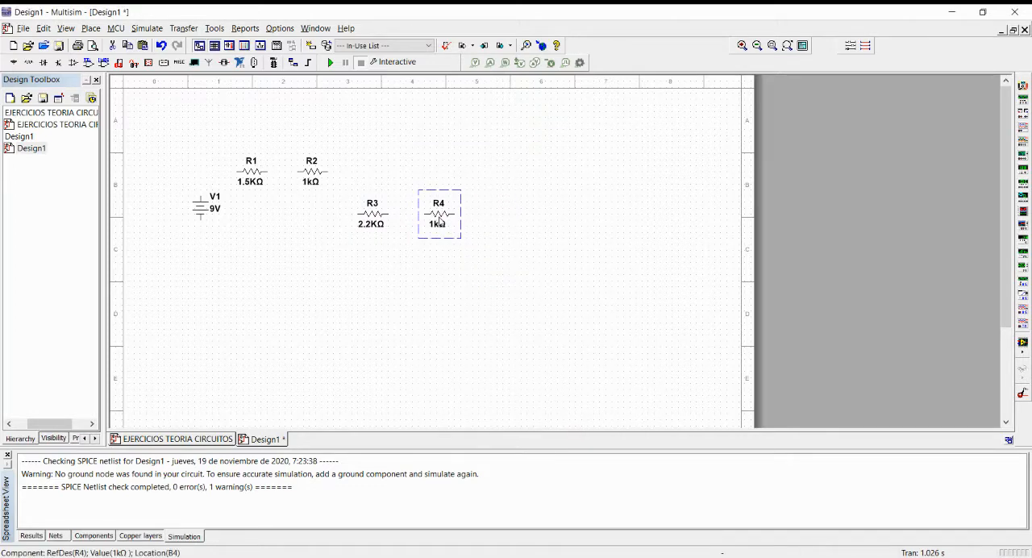
right_click(438, 216)
click(481, 343)
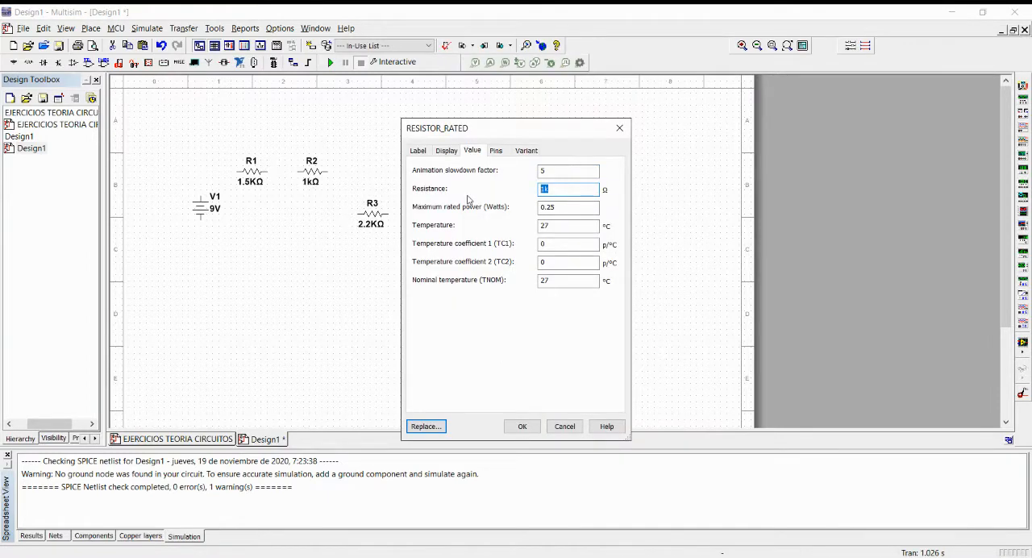
text(3.3)
click(522, 426)
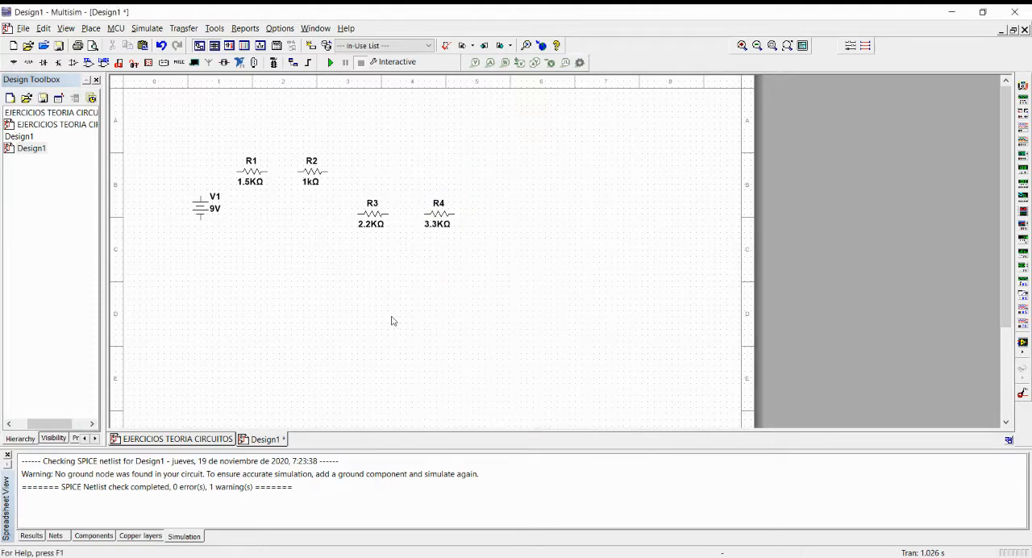
Rotate resistors R3 and R4 90° clockwise so that both stand vertically.
click(374, 221)
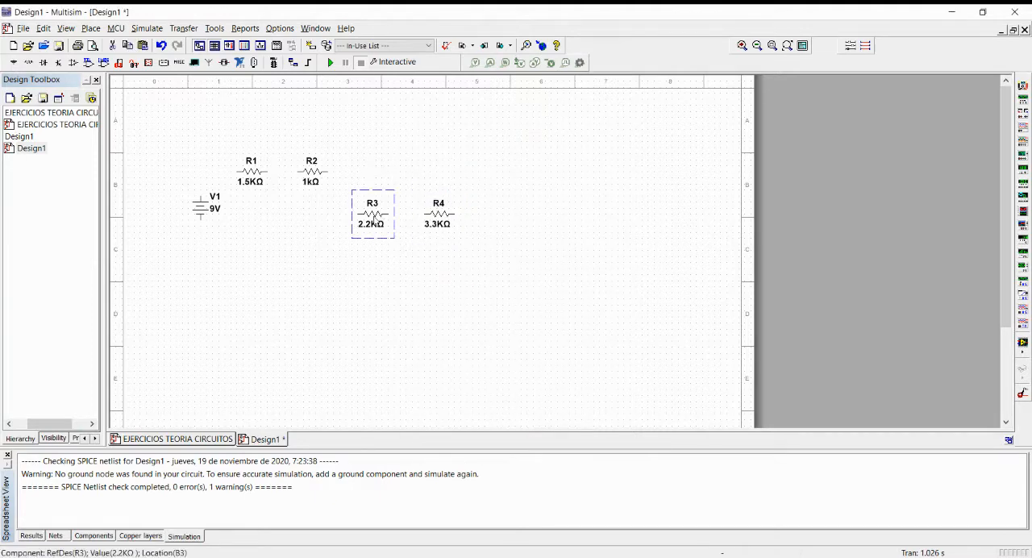
right_click(374, 220)
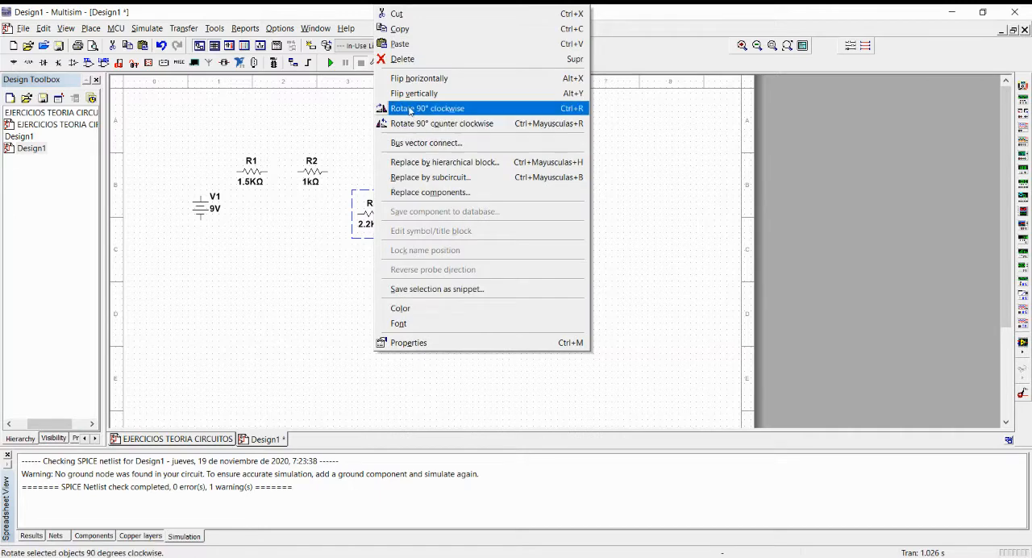
click(411, 111)
click(439, 216)
right_click(439, 216)
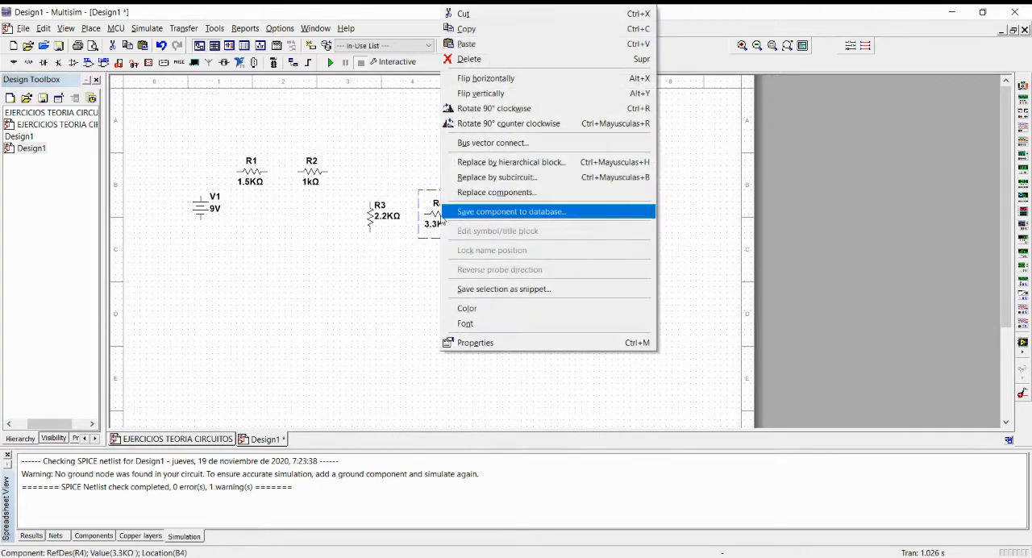
click(482, 110)
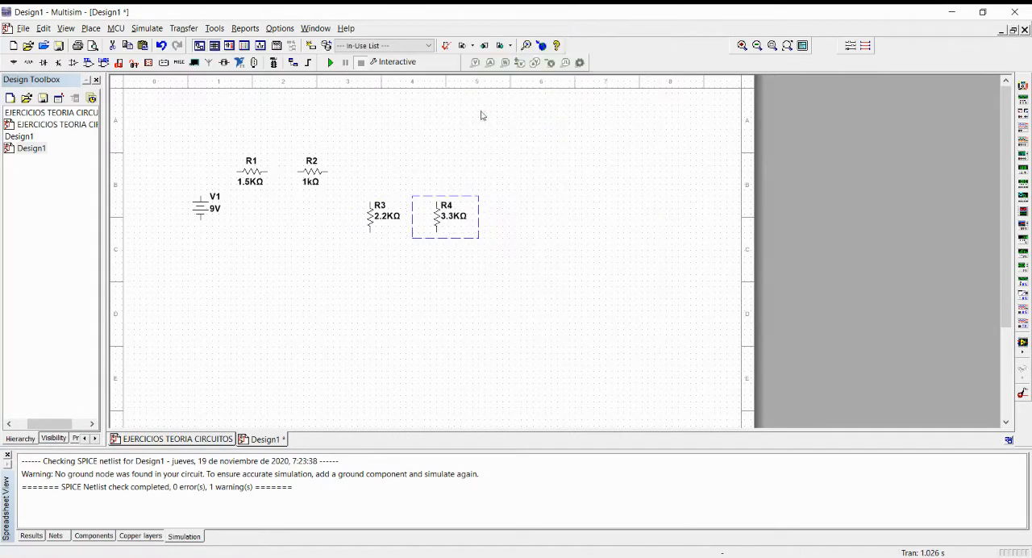
right_click(439, 227)
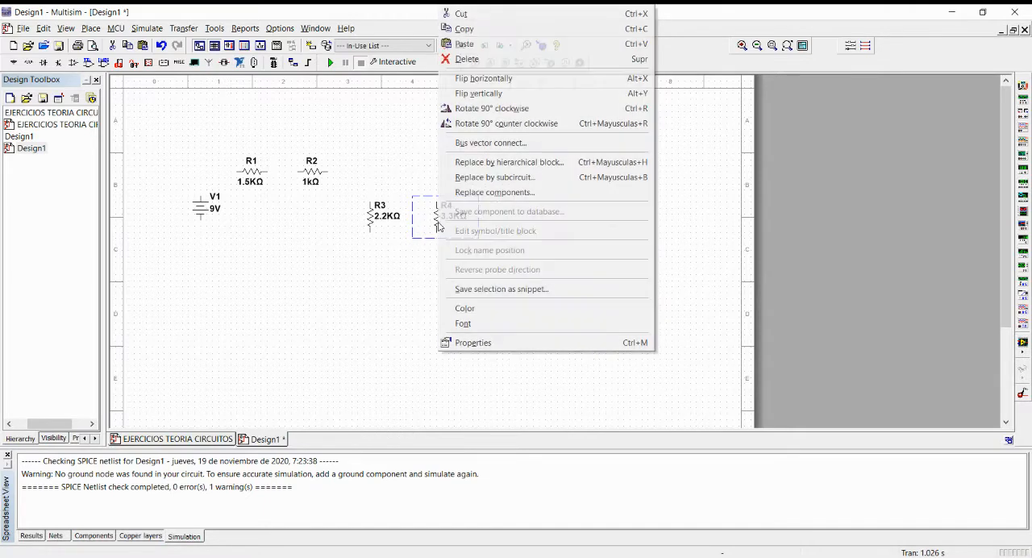
click(409, 277)
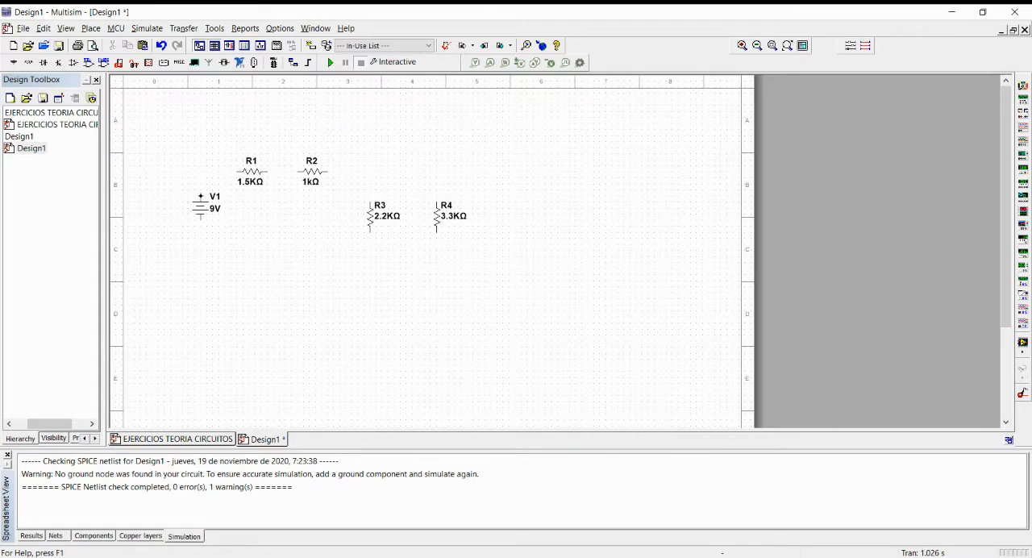
Wire V1's positive terminal in series through R1 and R2 to the upper terminal of R3.
click(201, 196)
click(237, 172)
click(267, 172)
click(298, 172)
click(328, 172)
click(371, 202)
Wire R4 in parallel with R3 and connect their lower node to V1's negative terminal.
click(437, 203)
click(371, 171)
click(436, 233)
click(372, 233)
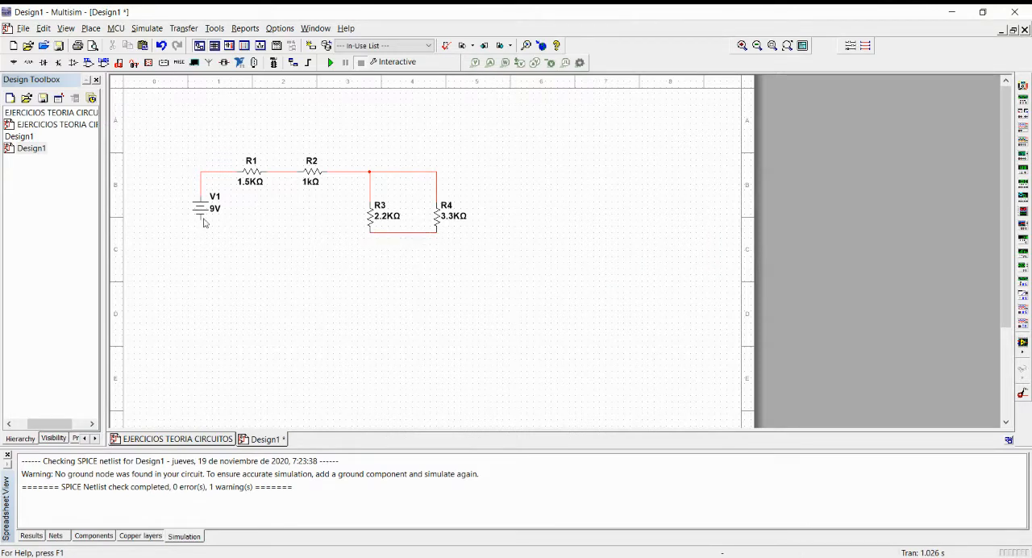
click(375, 233)
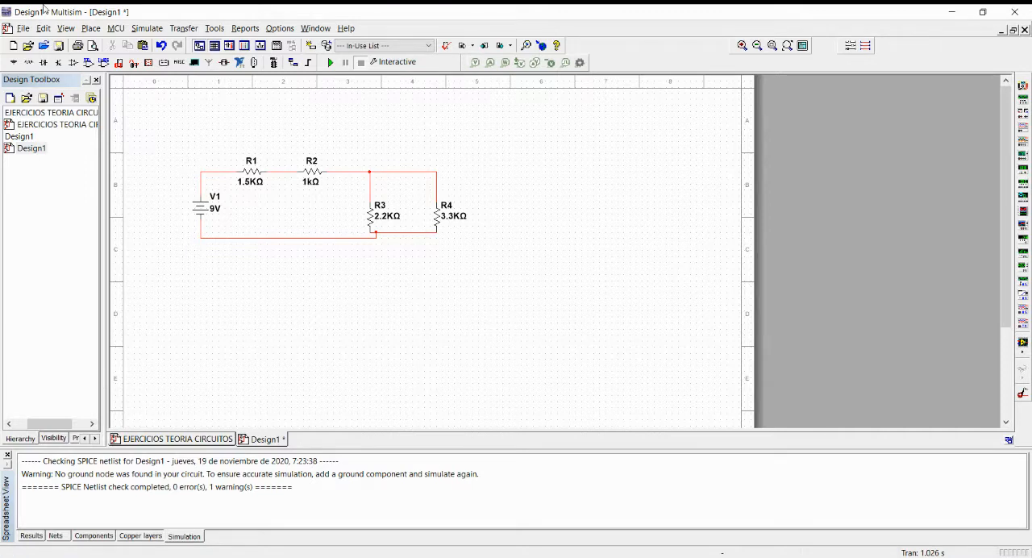
Place a GROUND source component below V1 and wire it to the circuit's lower wire.
click(15, 64)
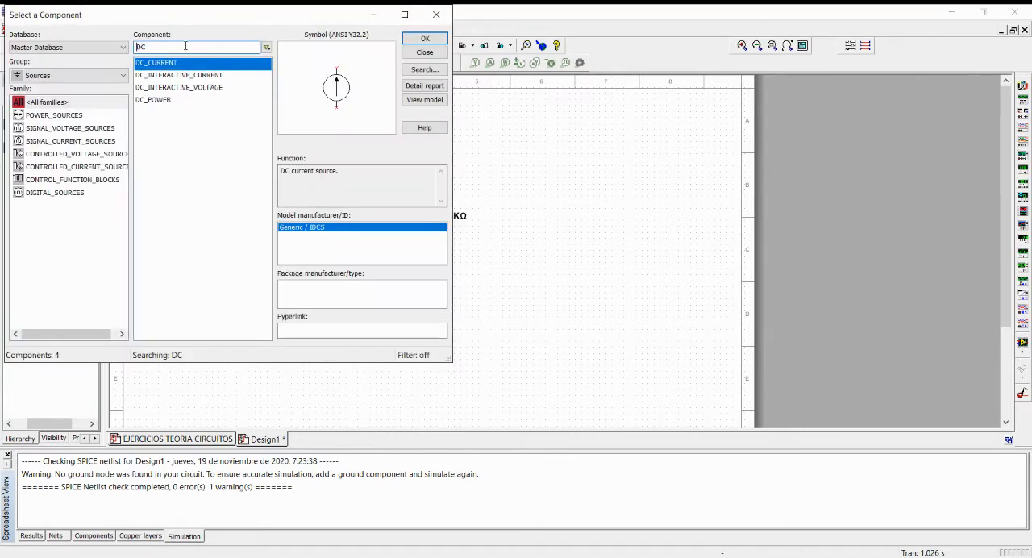
click(436, 14)
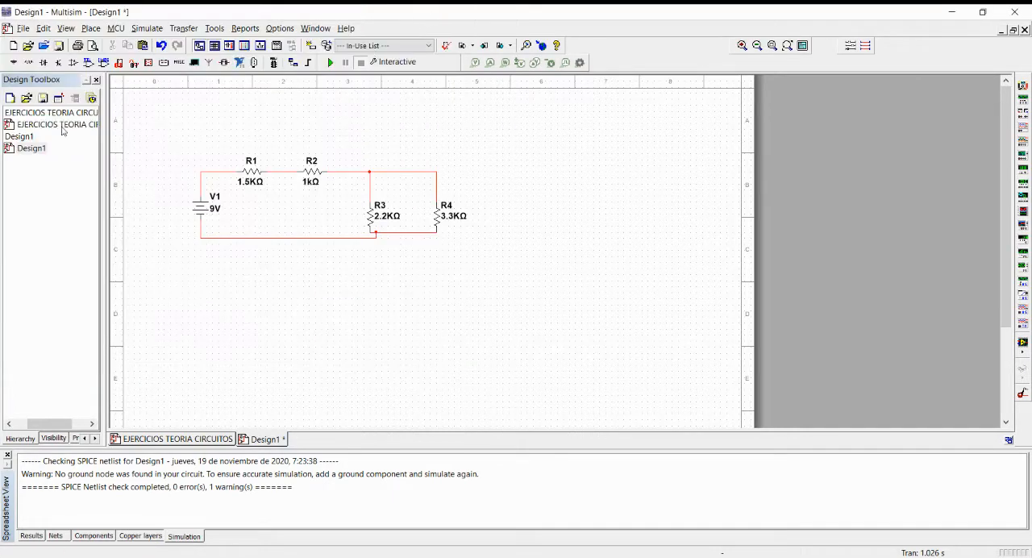
click(14, 65)
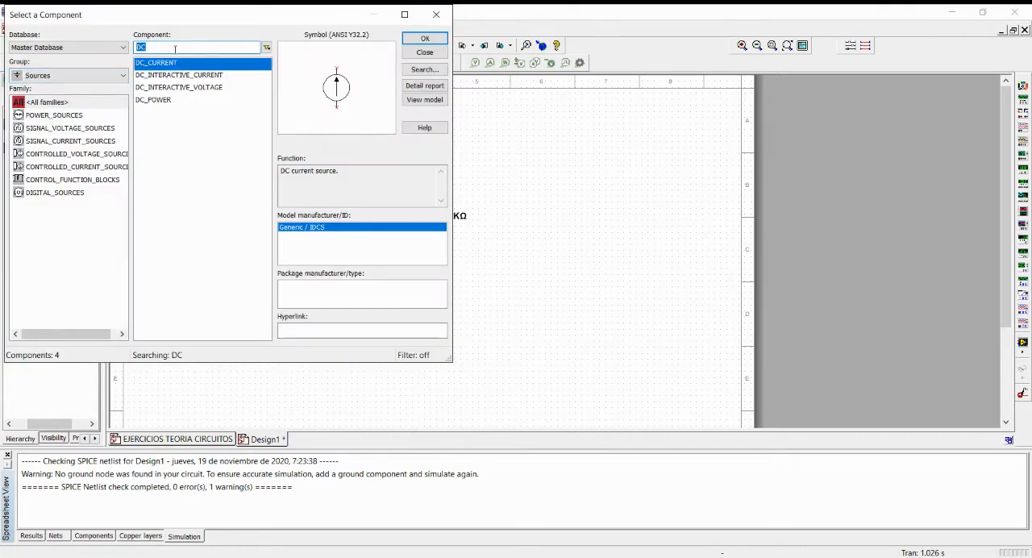
text(GRO)
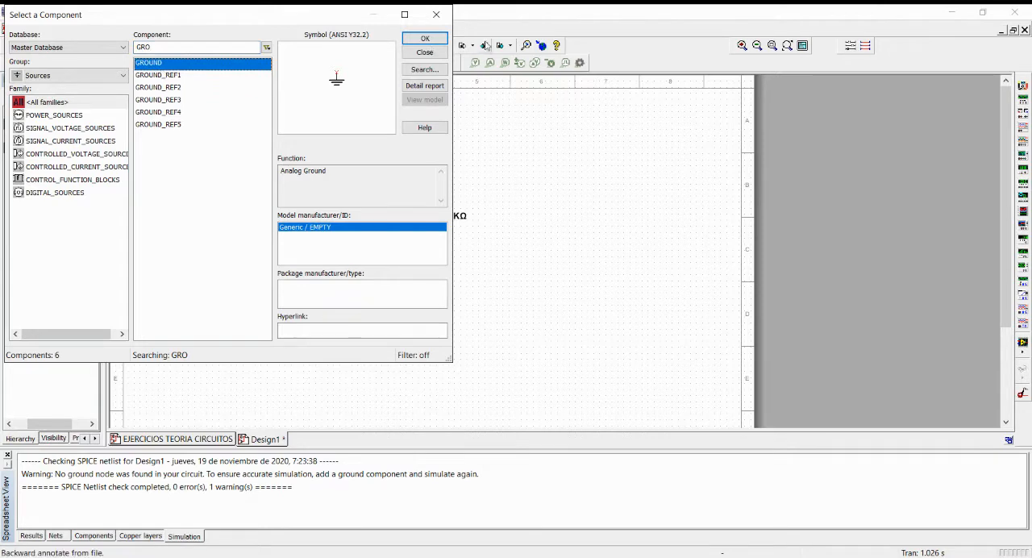
click(425, 41)
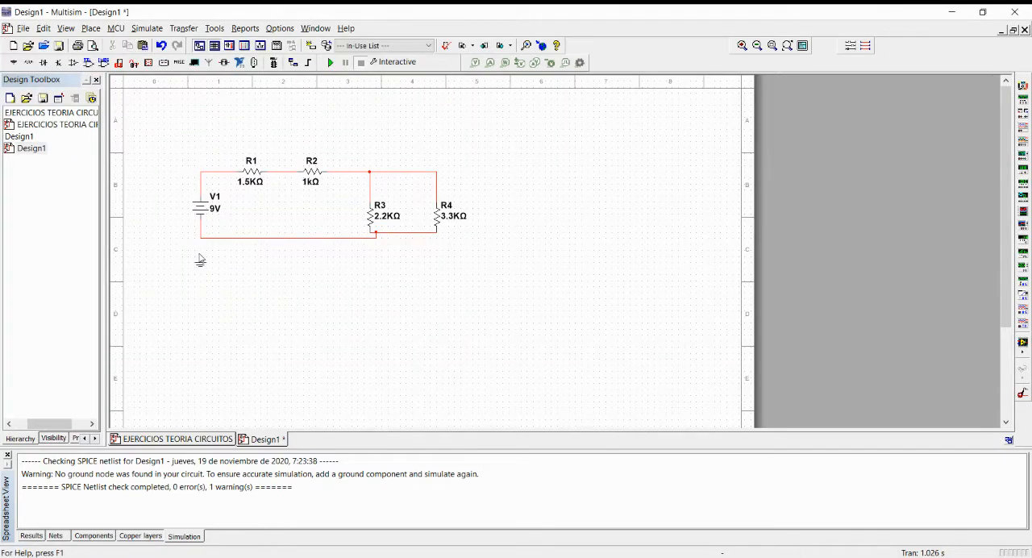
click(201, 258)
click(436, 14)
click(201, 256)
click(200, 239)
Place a voltage probe on the wire between V1 and R1, and run and stop the interactive simulation.
click(475, 62)
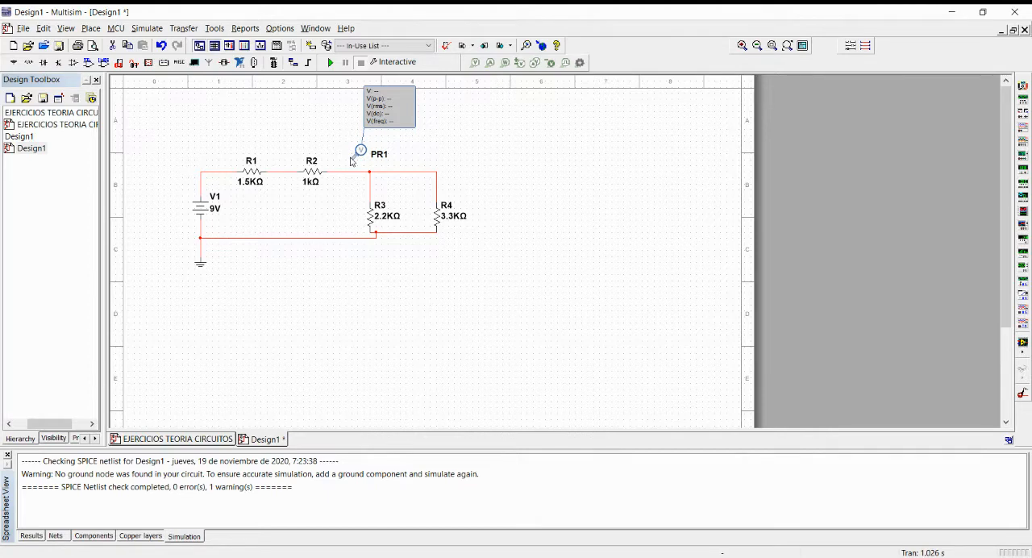
click(204, 176)
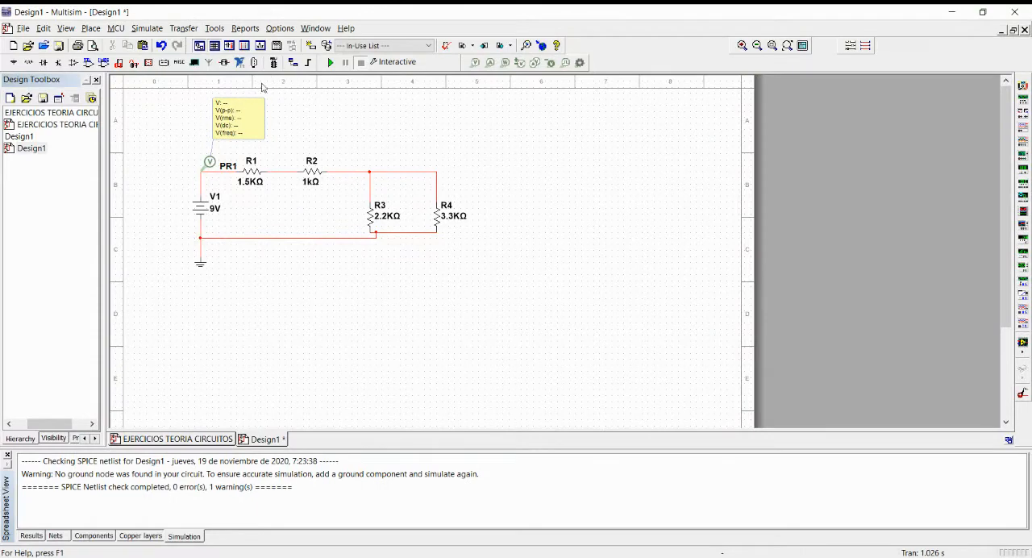
click(331, 63)
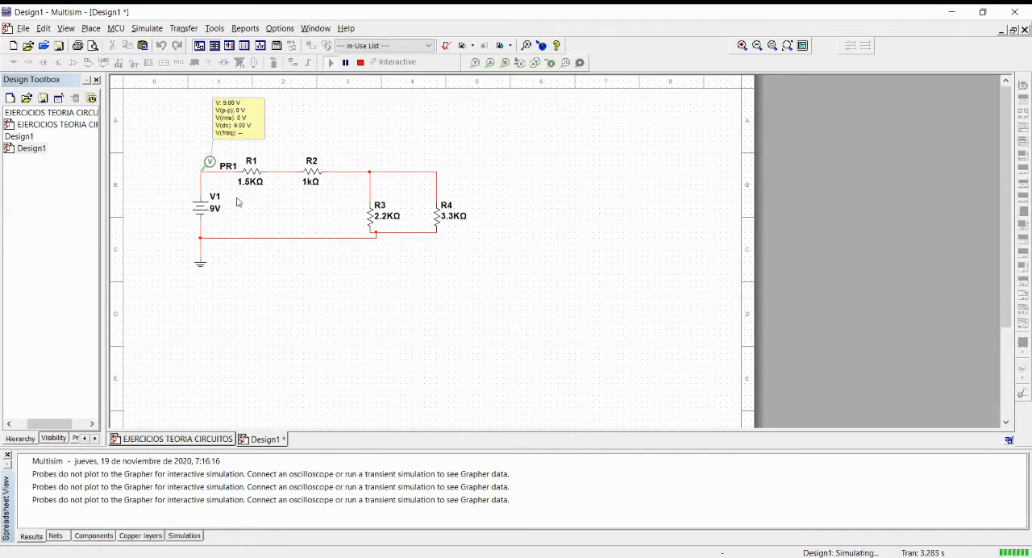
click(360, 63)
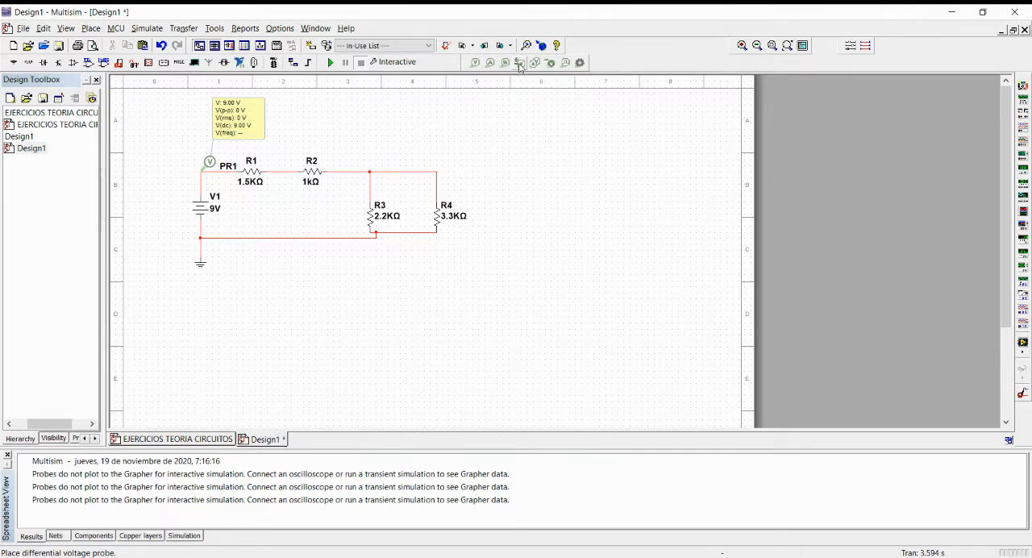
Move PR1's readout clear and place a differential voltage probe across R1, running the simulation briefly before pausing it.
drag(230, 125, 148, 121)
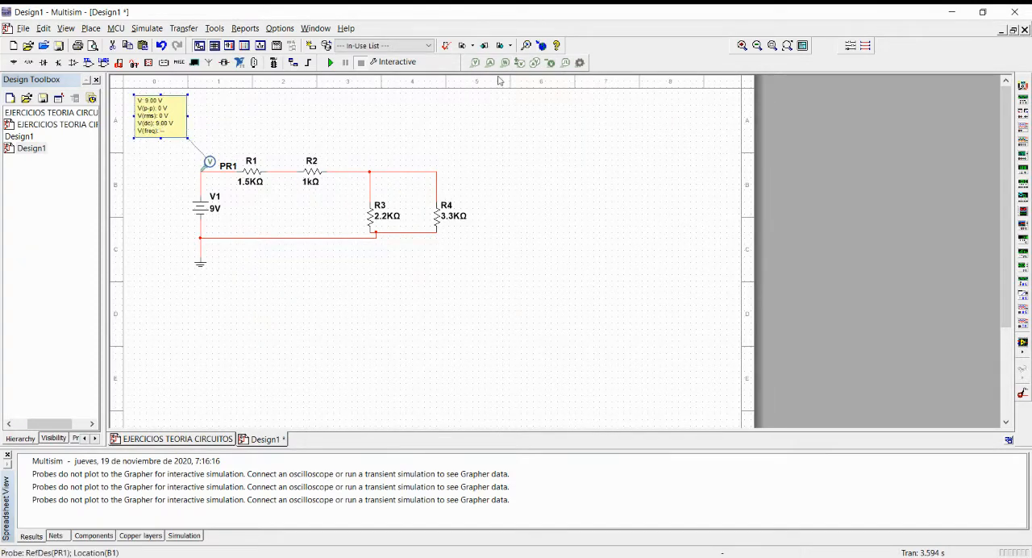
click(520, 63)
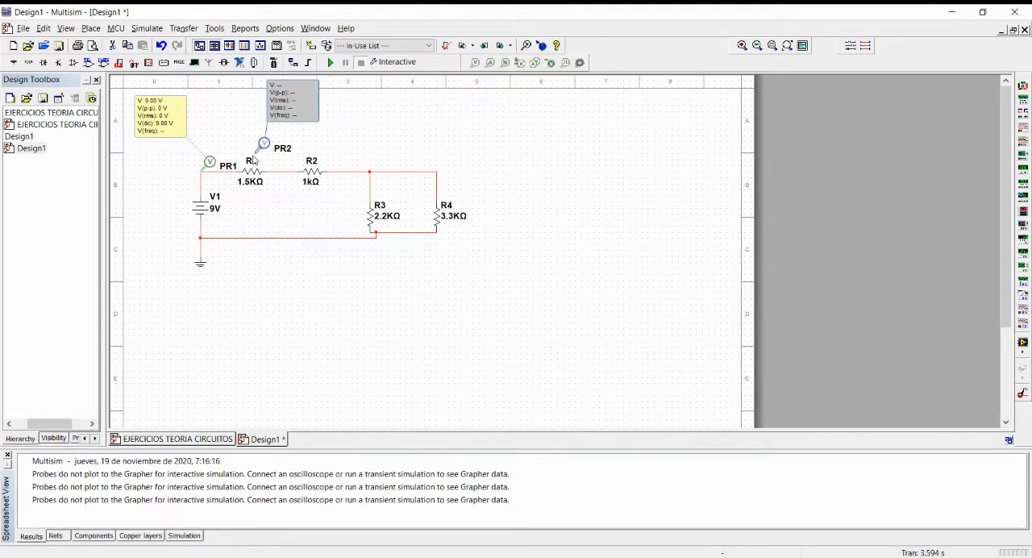
click(222, 177)
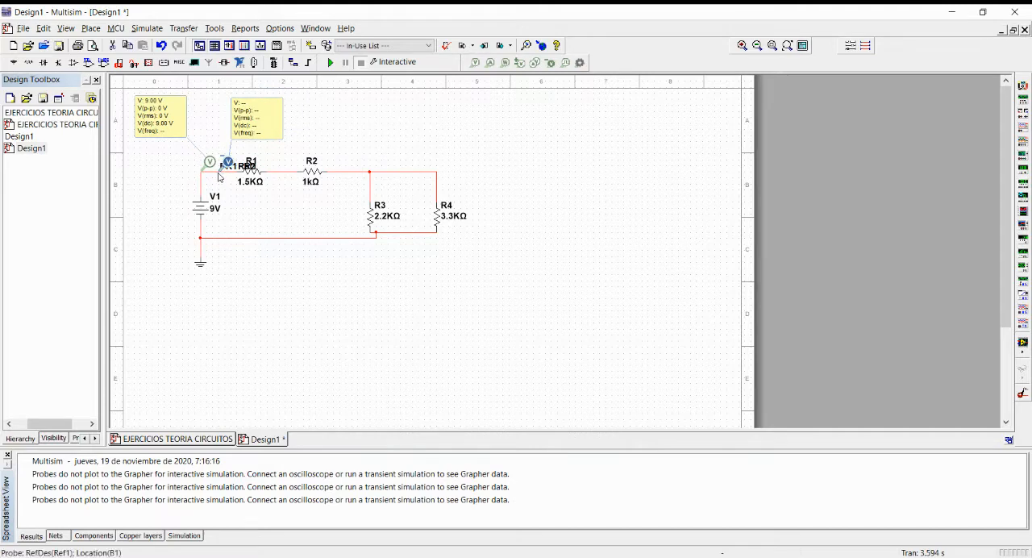
click(276, 174)
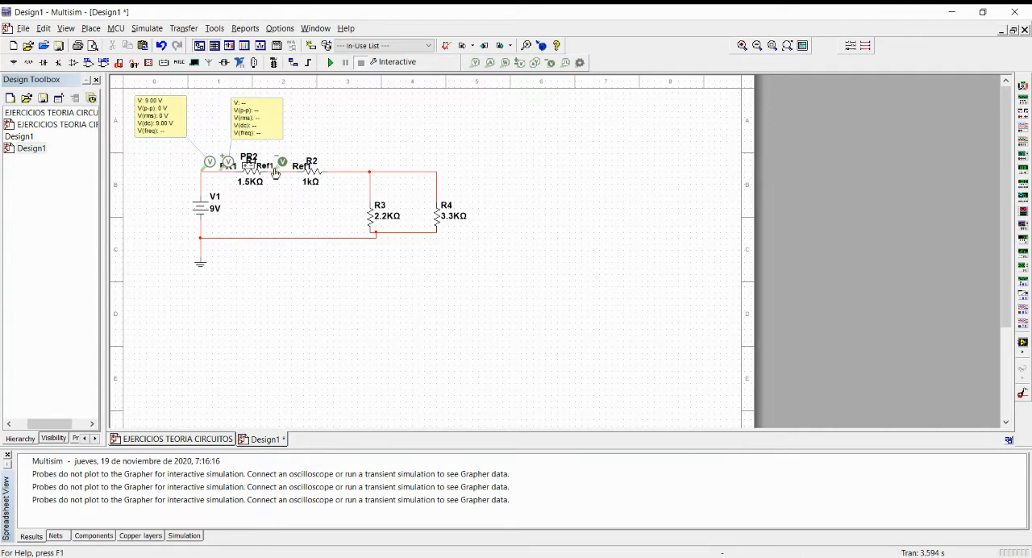
click(331, 63)
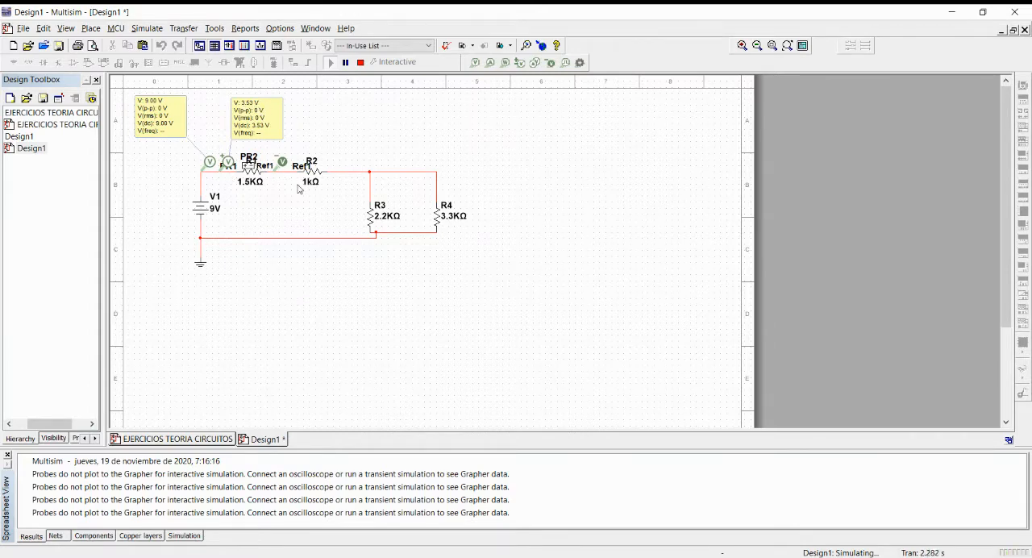
click(345, 62)
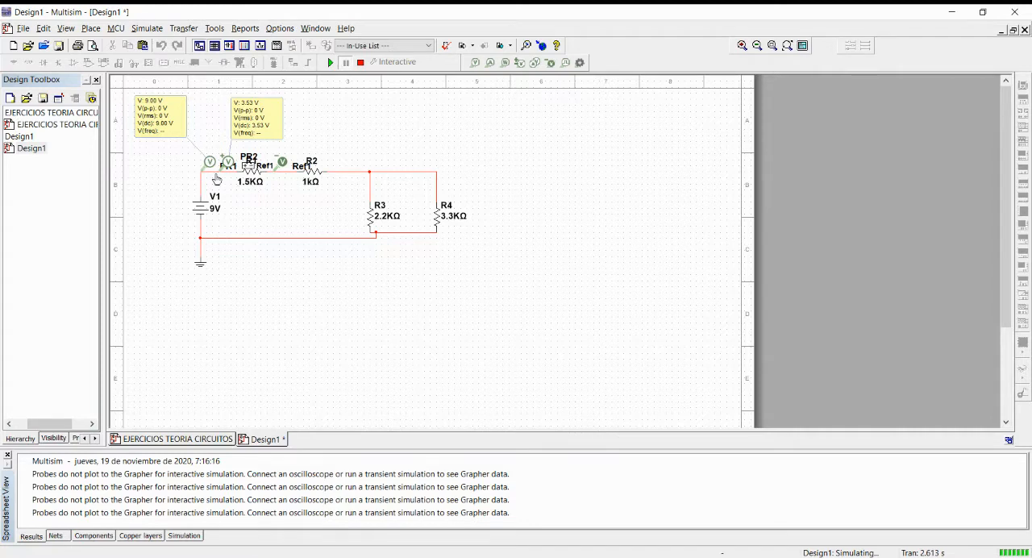
Place a differential voltage probe across R2, and resume and stop the simulation.
click(519, 63)
click(288, 172)
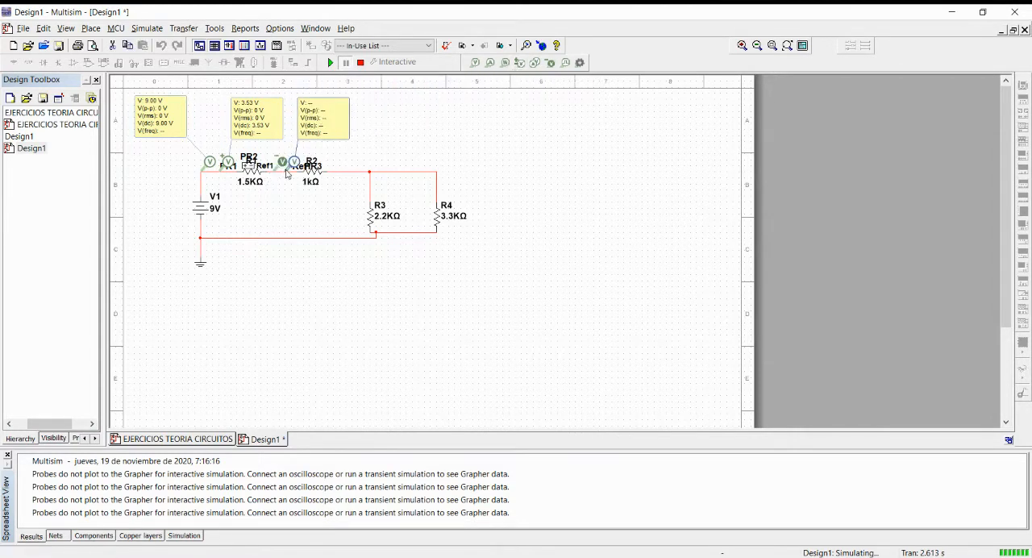
click(347, 171)
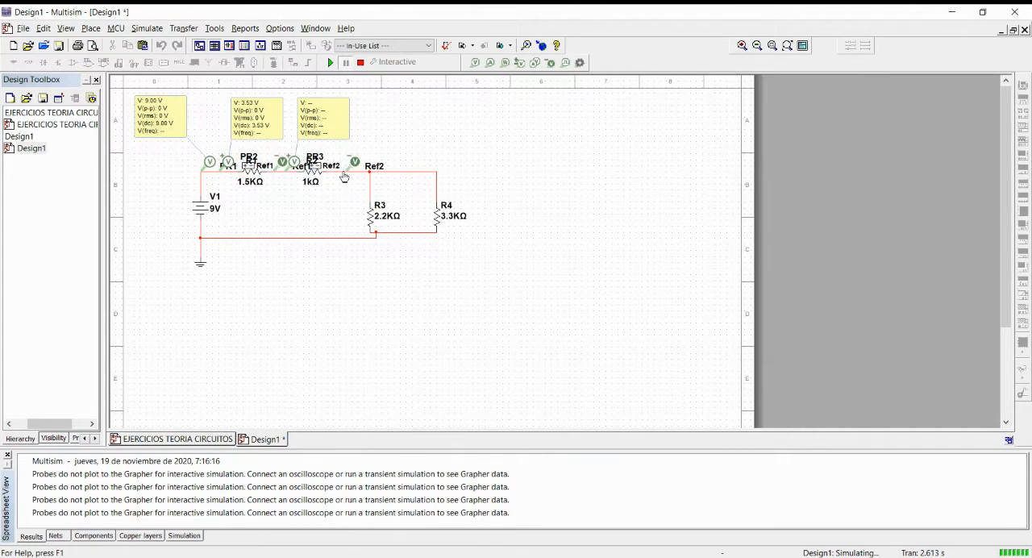
click(329, 63)
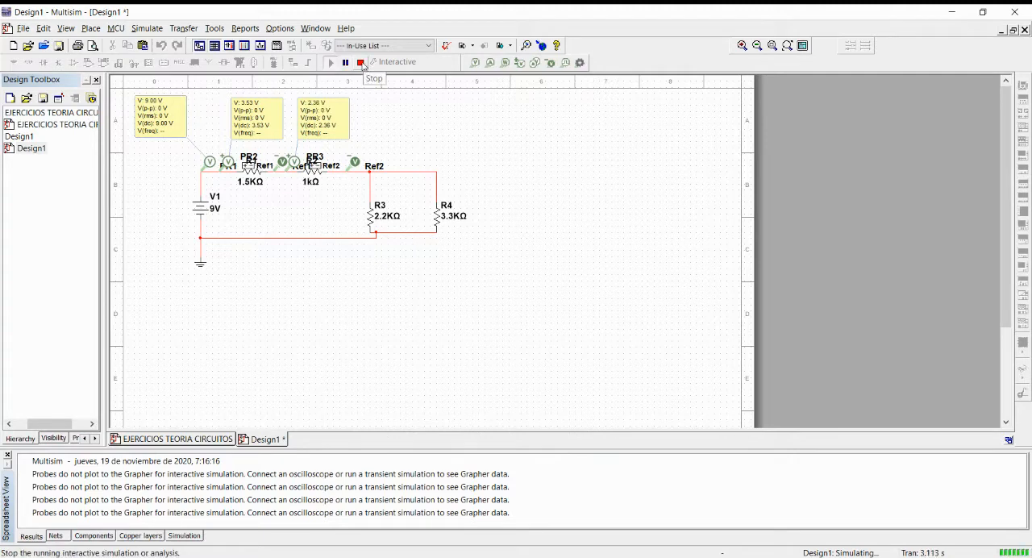
click(361, 63)
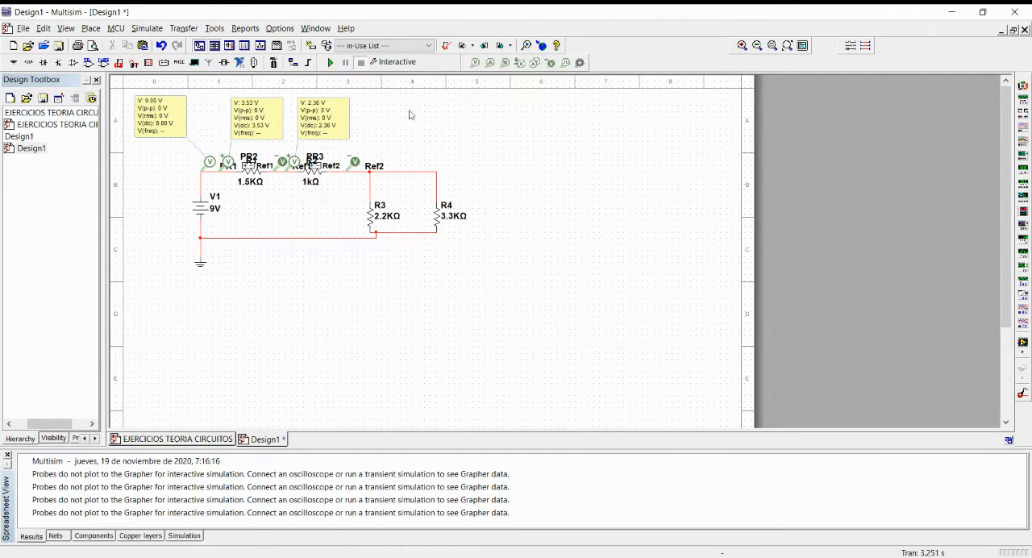
Place a voltage probe on the upper wire between R3 and R4 and run the simulation.
click(475, 62)
click(402, 176)
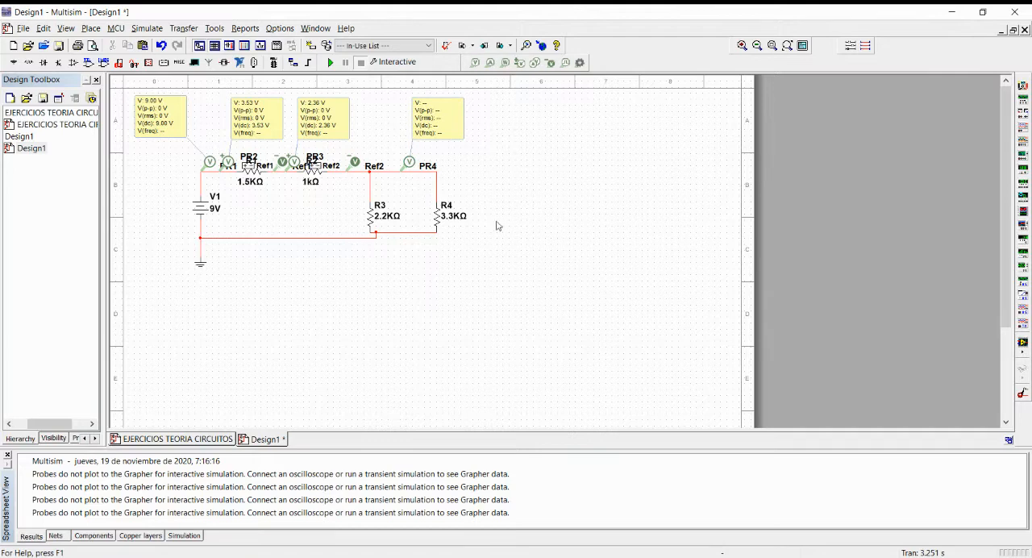
click(409, 164)
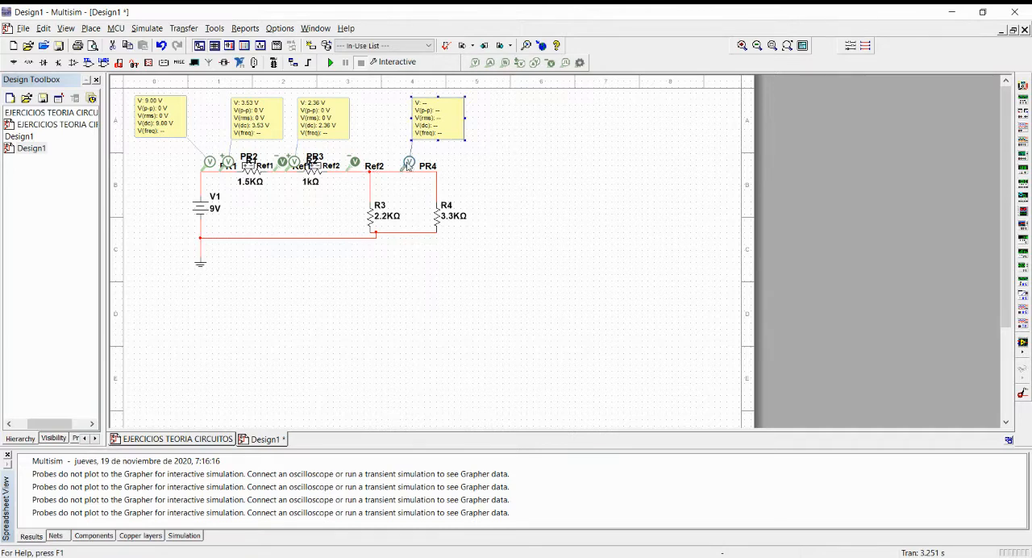
mouse_move(409, 166)
mouse_down()
mouse_move(379, 165)
mouse_move(451, 170)
mouse_move(452, 197)
mouse_move(444, 167)
mouse_move(361, 167)
mouse_move(446, 168)
mouse_move(405, 169)
mouse_up()
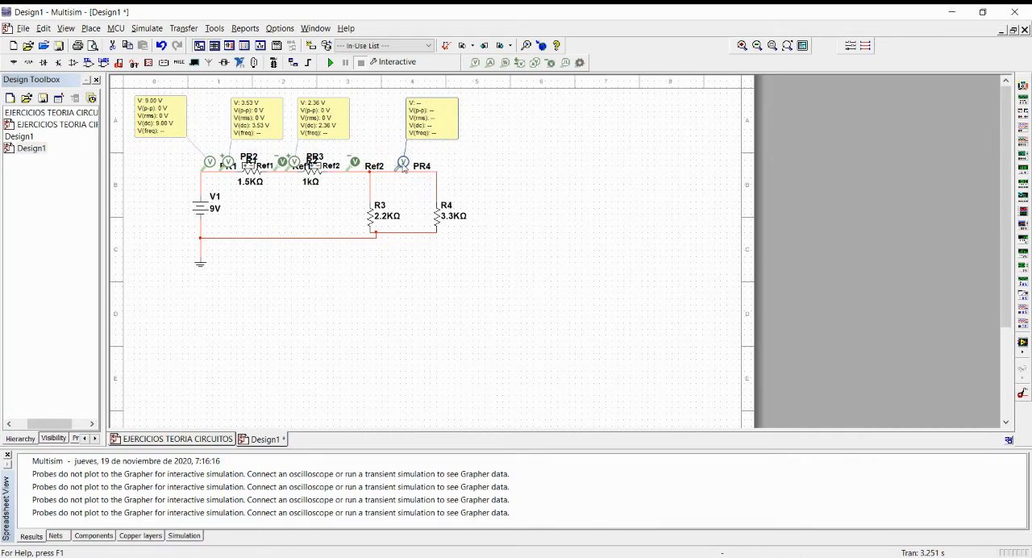
click(329, 62)
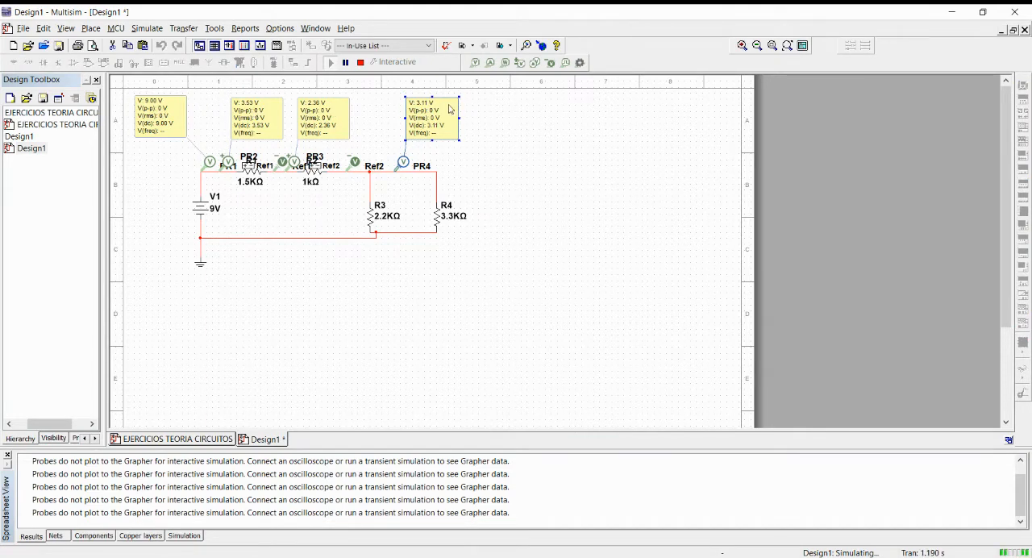
click(553, 210)
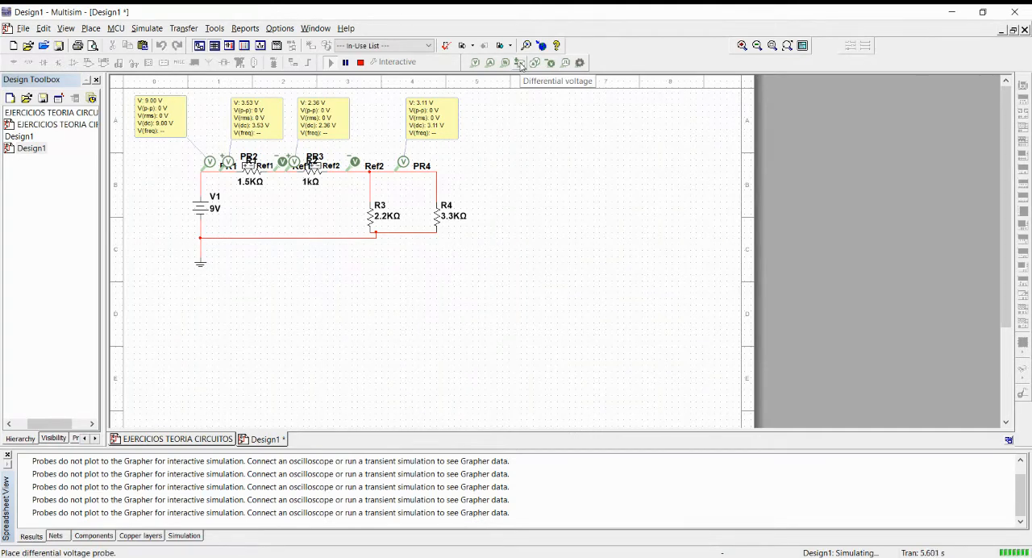
Replace the voltage probe between R3 and R4 with a differential voltage probe spanning their upper connecting wire.
click(404, 163)
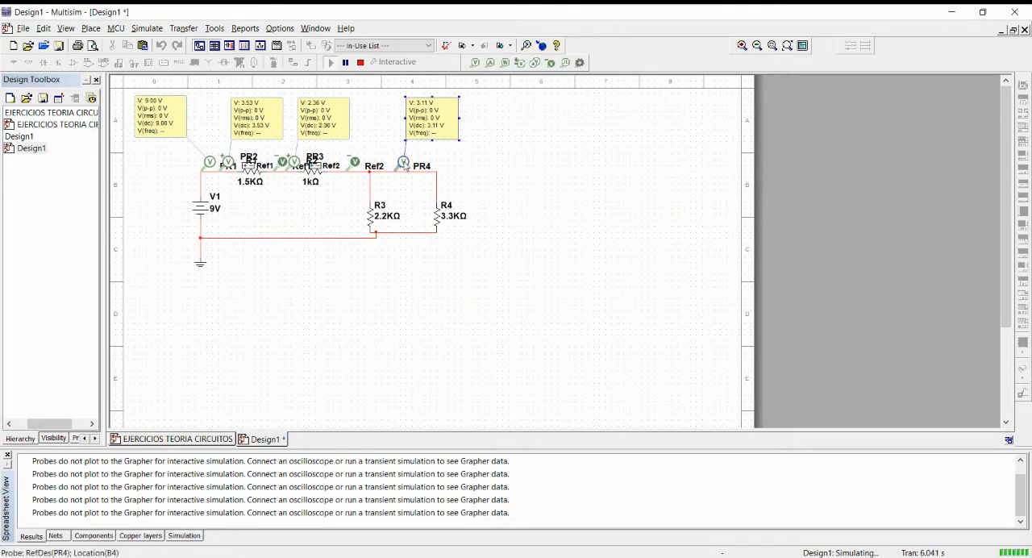
key(Delete)
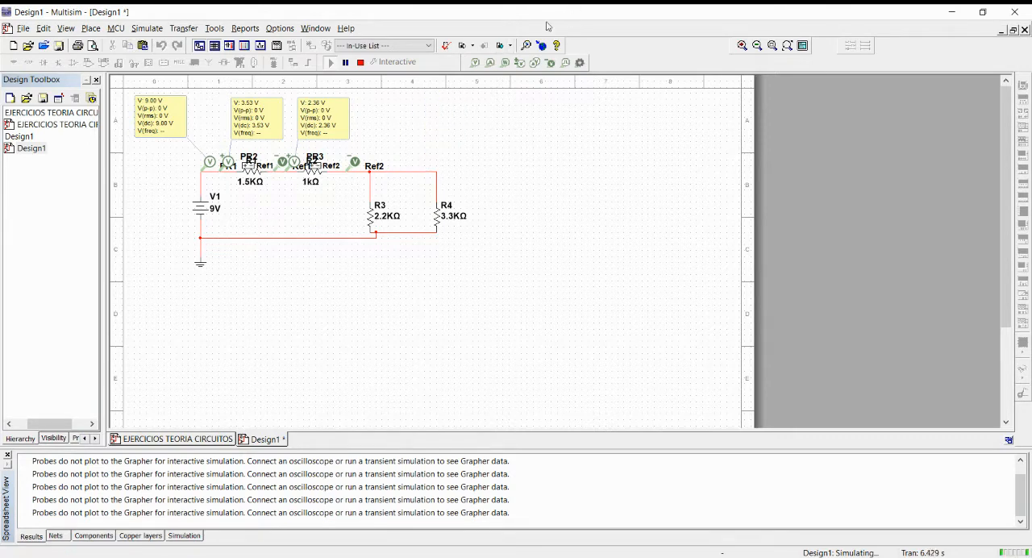
click(534, 63)
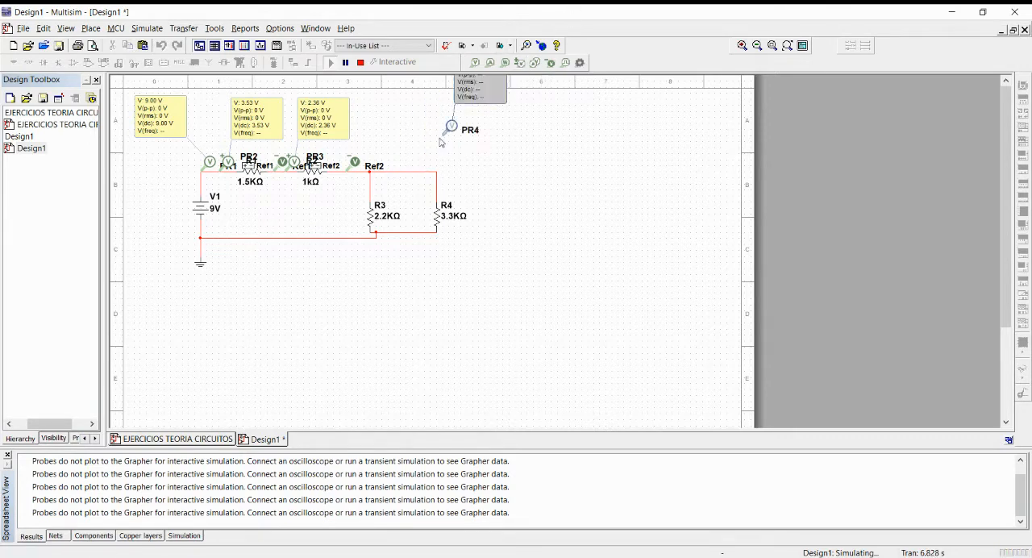
click(379, 161)
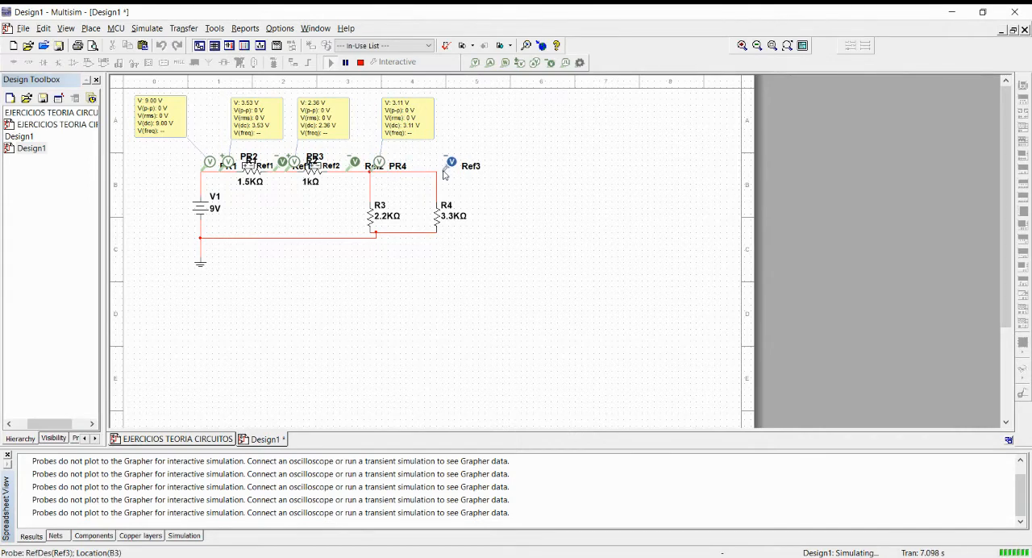
click(440, 172)
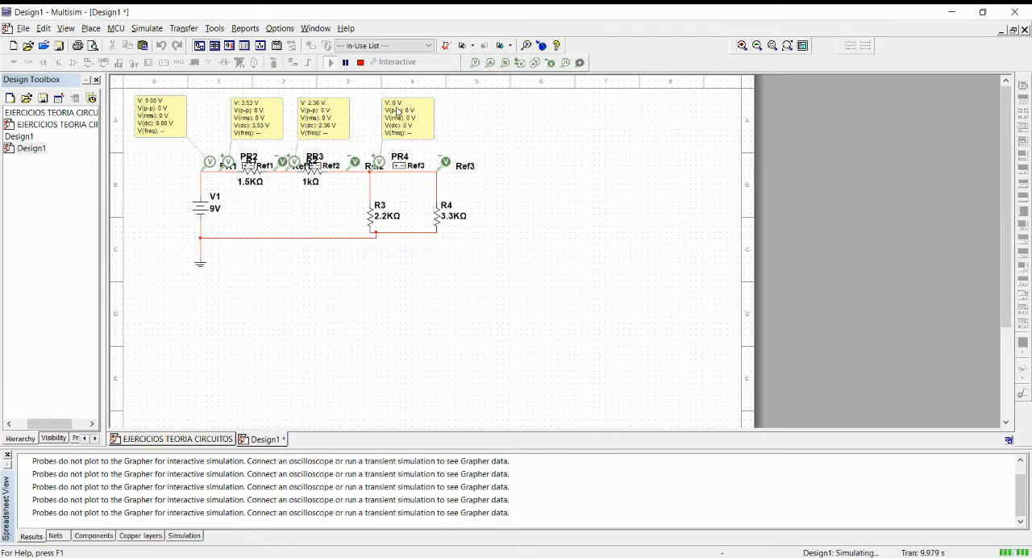
Delete the differential probe PR4 together with its reference Ref3, and stop the simulation.
click(447, 164)
key(Delete)
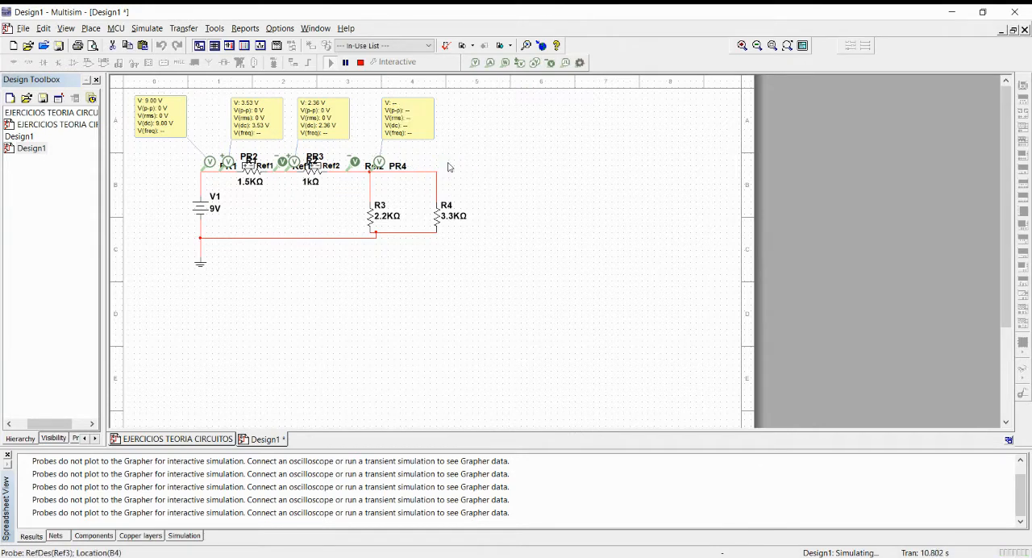
click(379, 162)
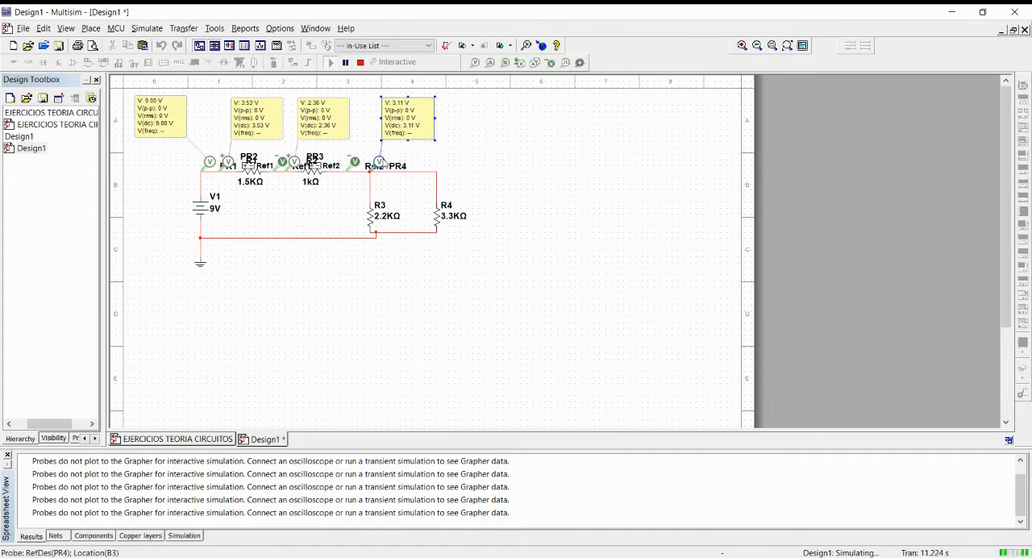
key(Delete)
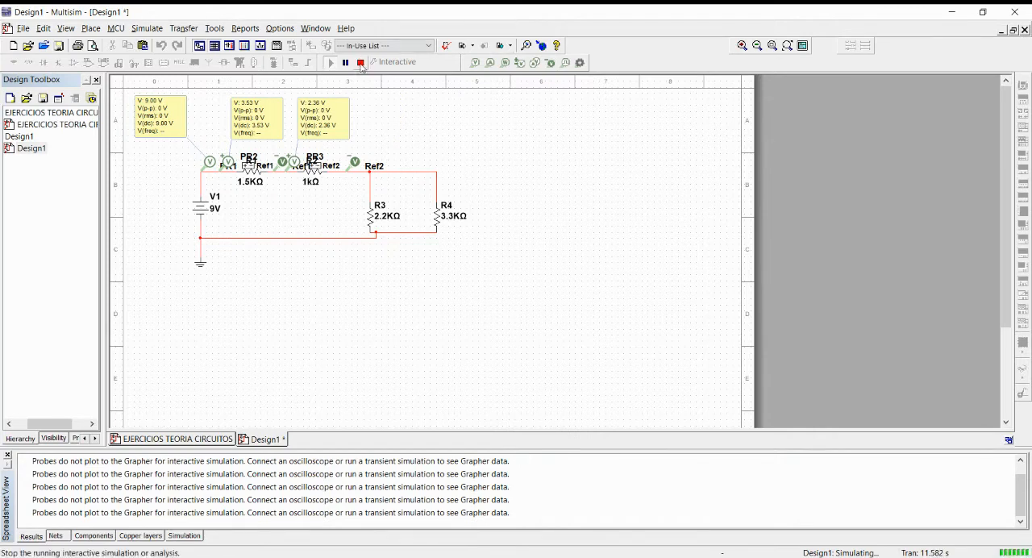
click(360, 63)
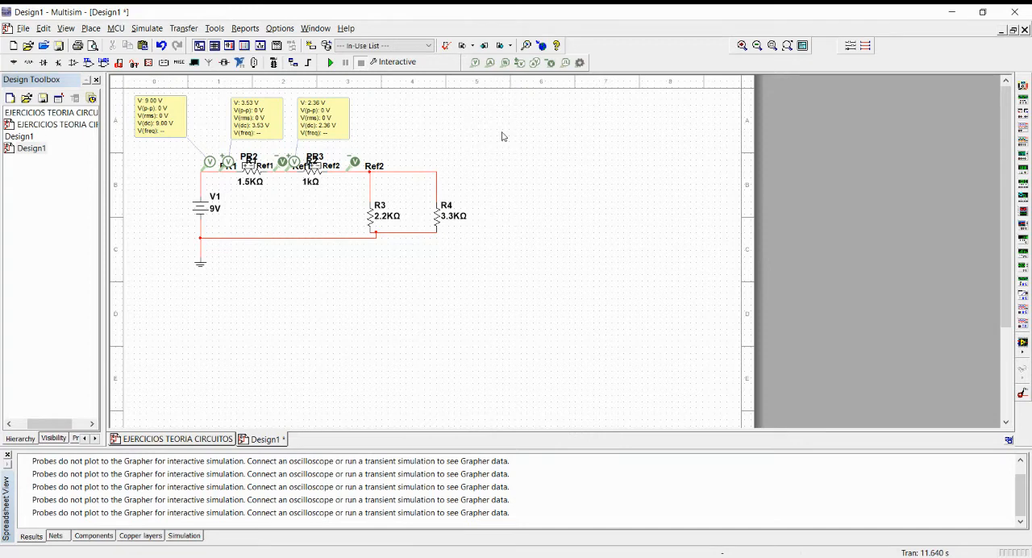
Place one current probe on the vertical wire above R4 and another on the vertical wire above R3.
click(489, 63)
click(438, 183)
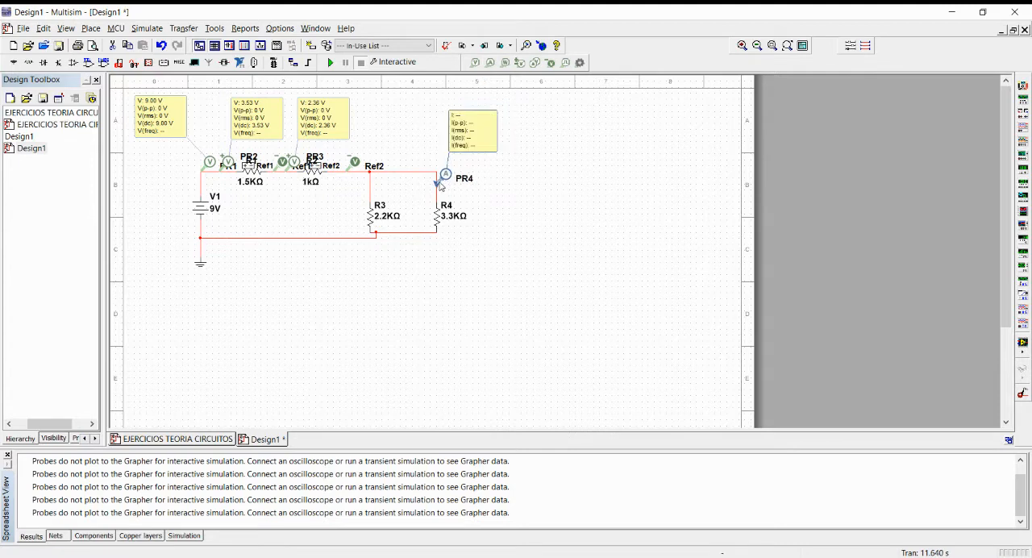
click(440, 188)
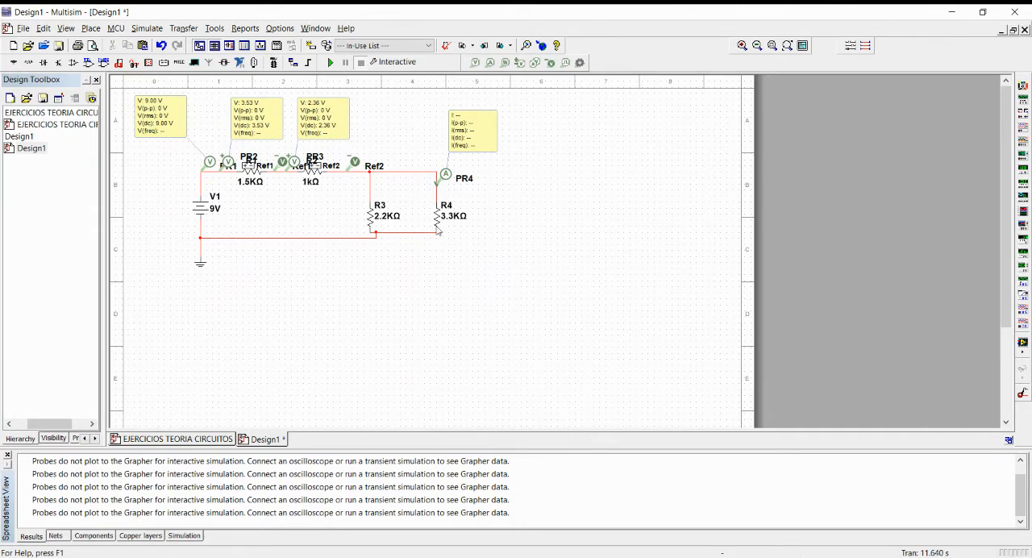
click(489, 62)
click(377, 184)
click(371, 190)
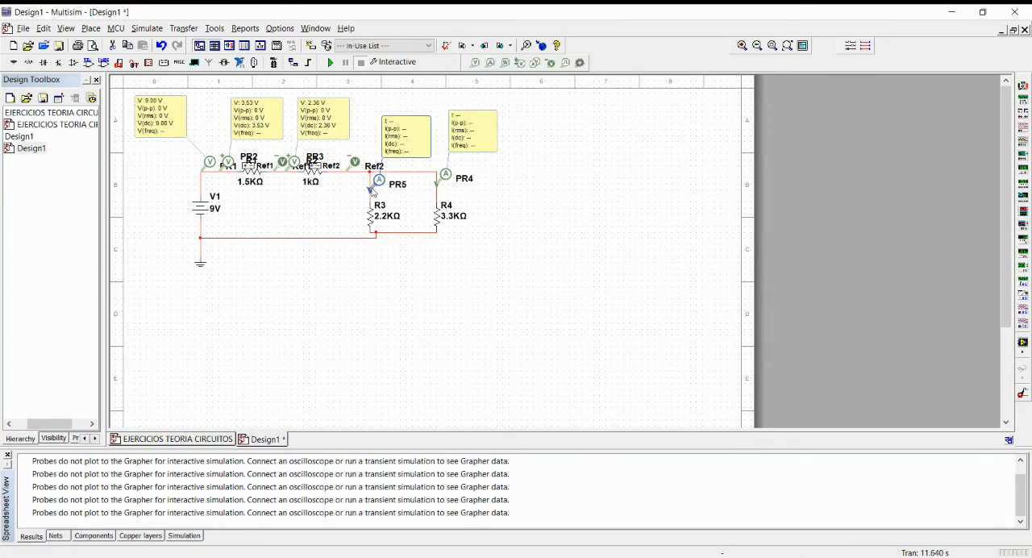
click(370, 190)
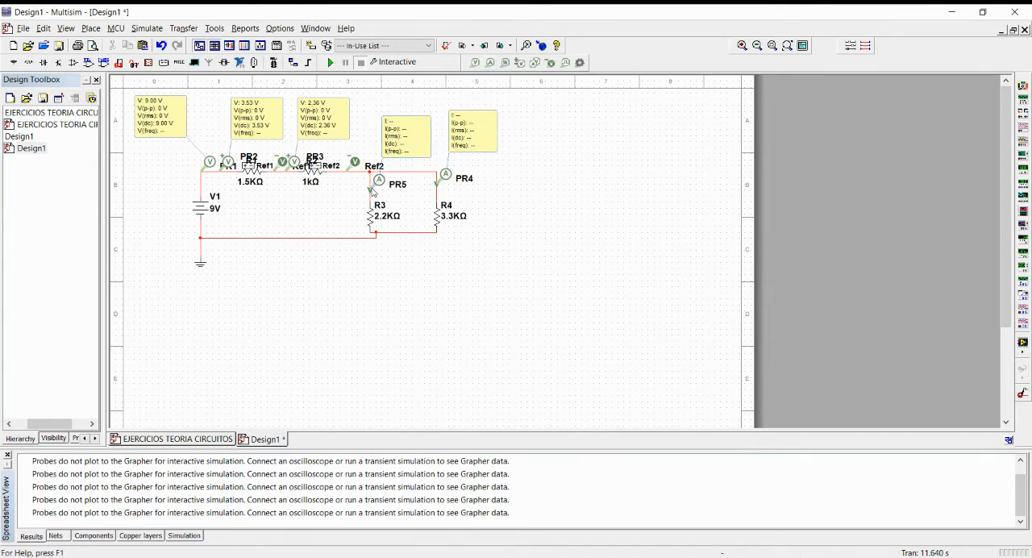
Place a current probe midway along the lower return wire and rotate it 90° clockwise.
click(490, 62)
click(345, 240)
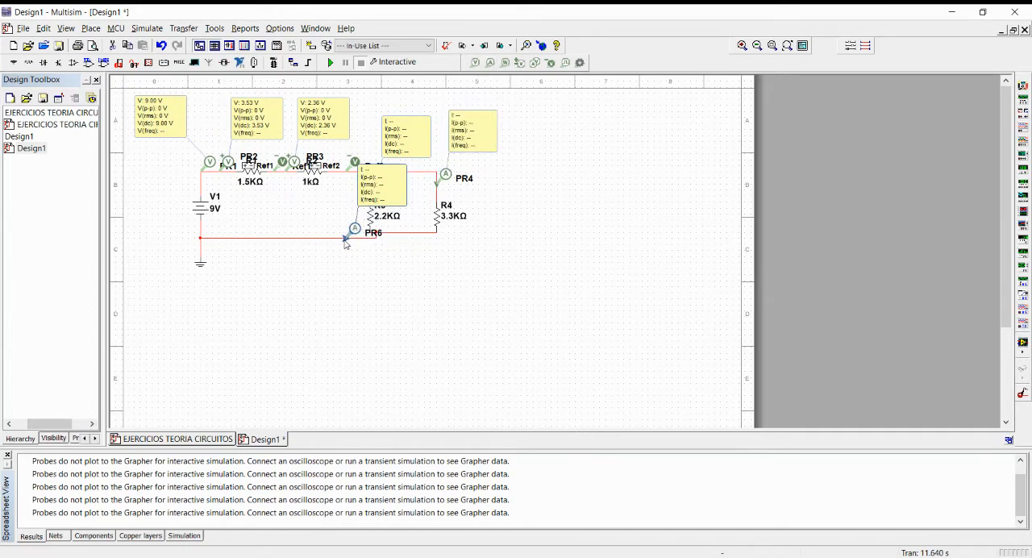
click(347, 236)
drag(355, 229, 300, 232)
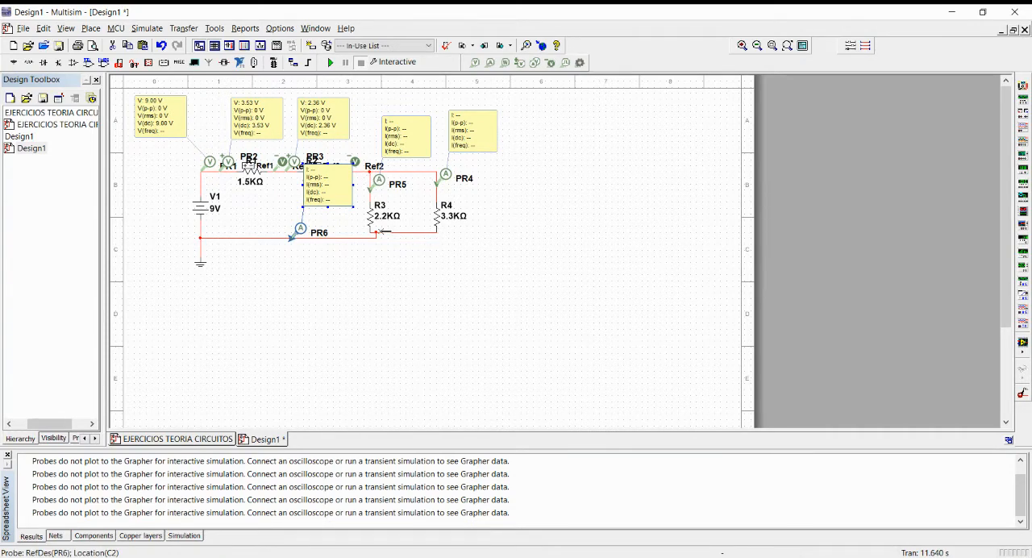
click(370, 194)
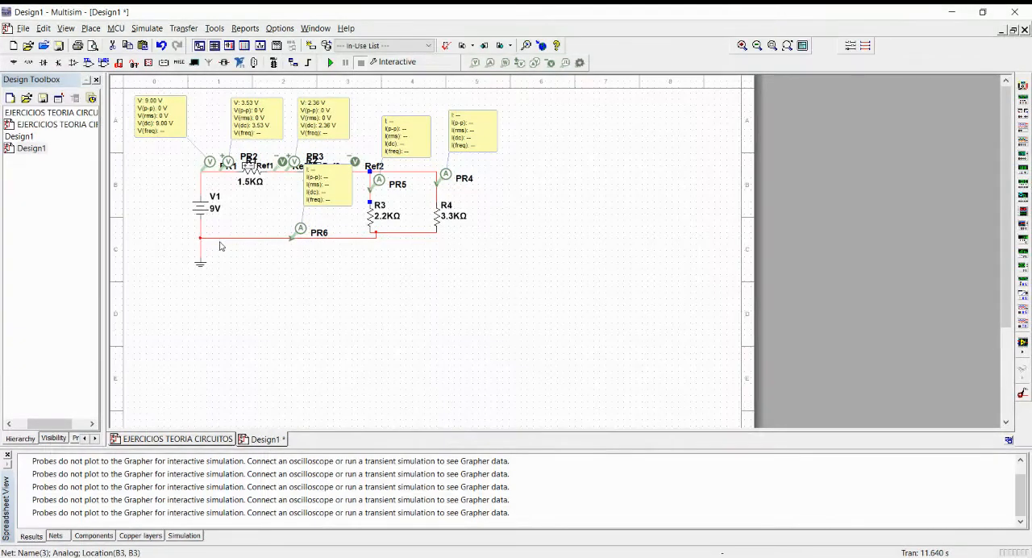
right_click(294, 237)
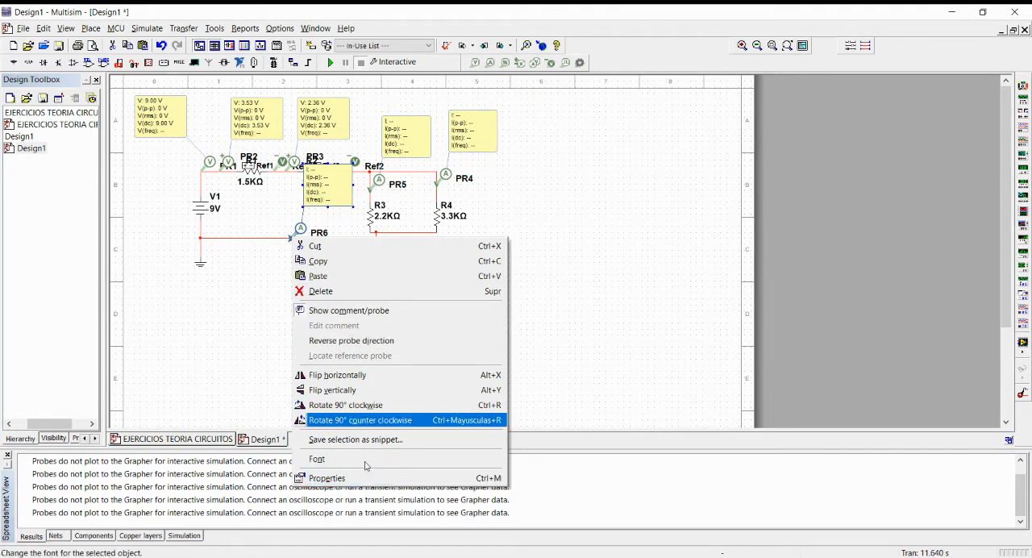
click(352, 405)
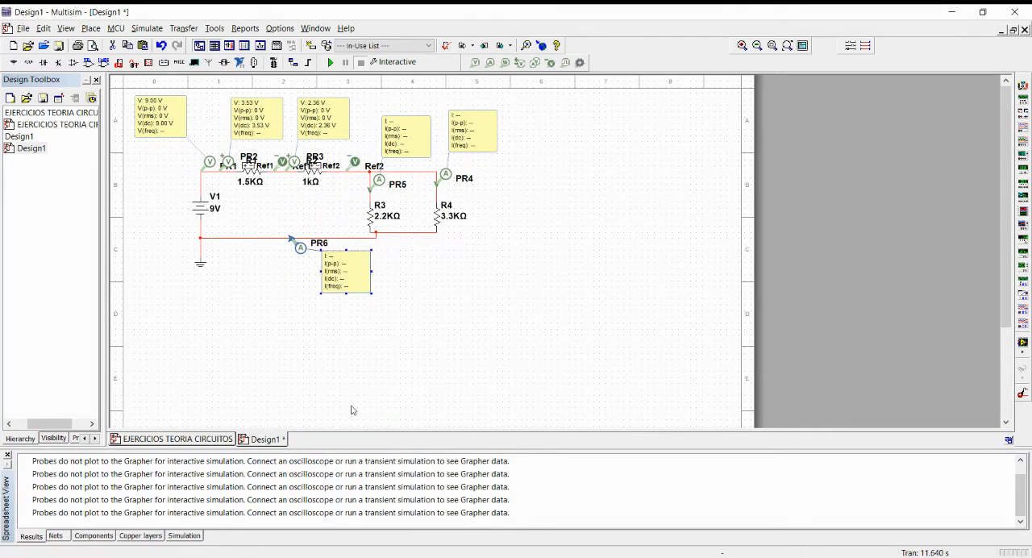
right_click(291, 240)
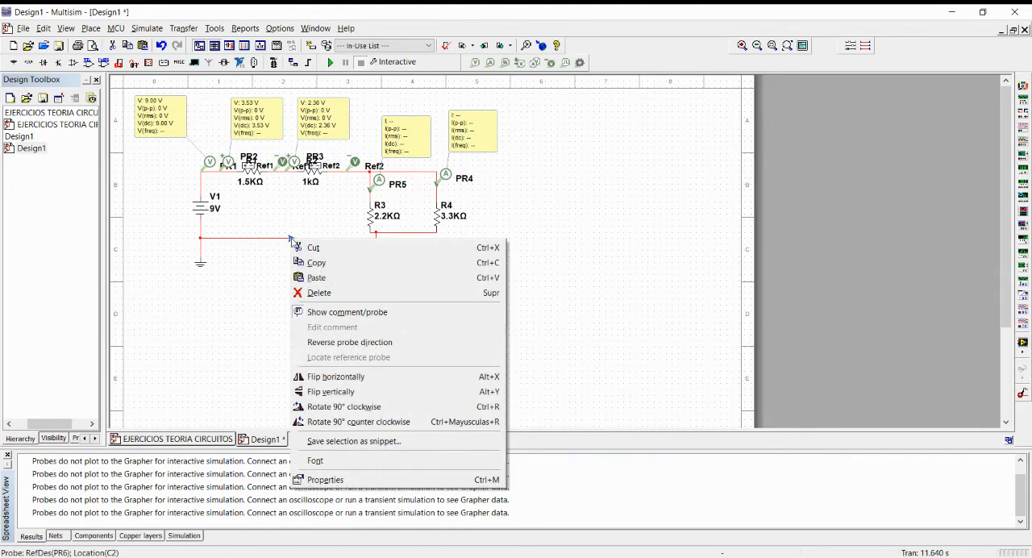
click(351, 479)
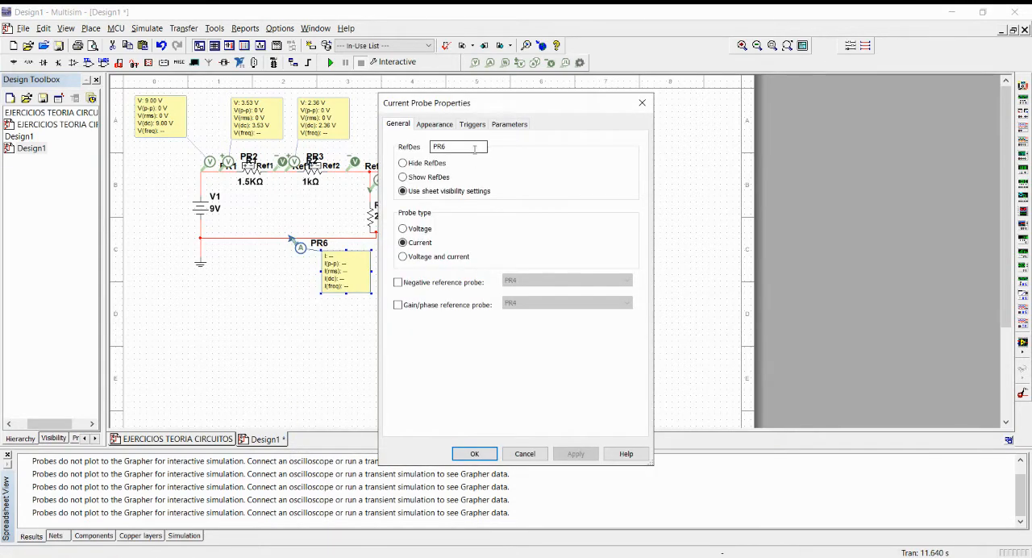
click(525, 454)
click(452, 361)
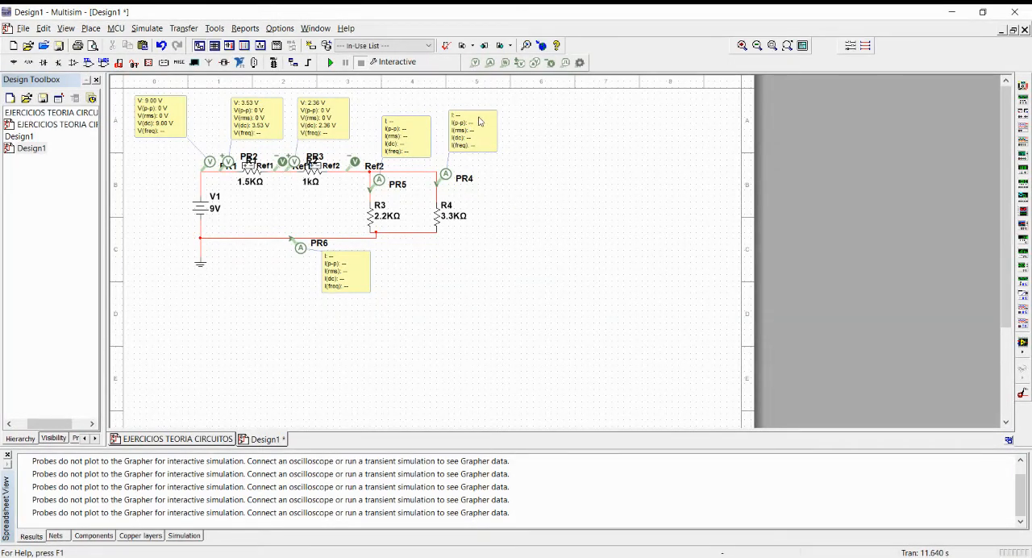
Run the interactive simulation to read the three current probes, and stop it.
click(330, 63)
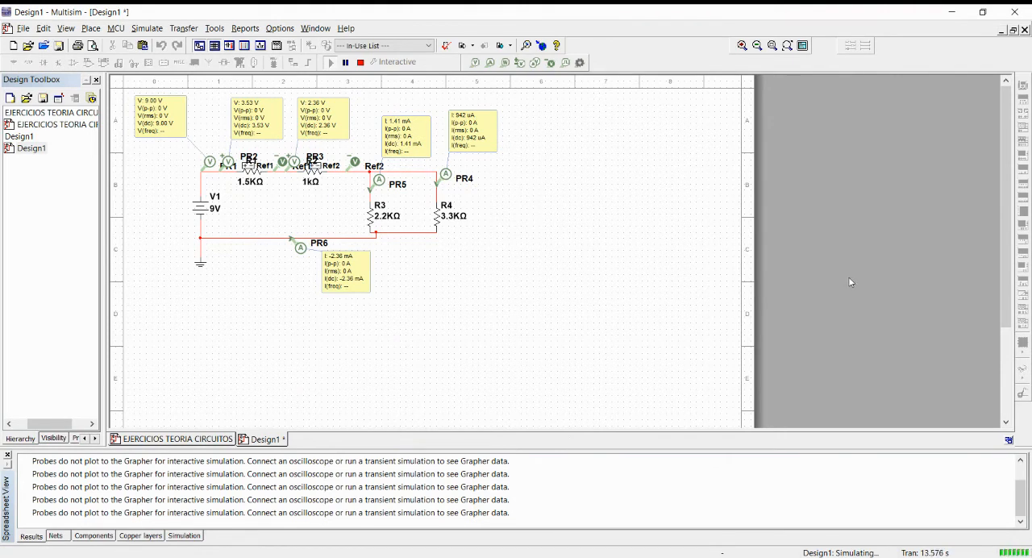
click(360, 62)
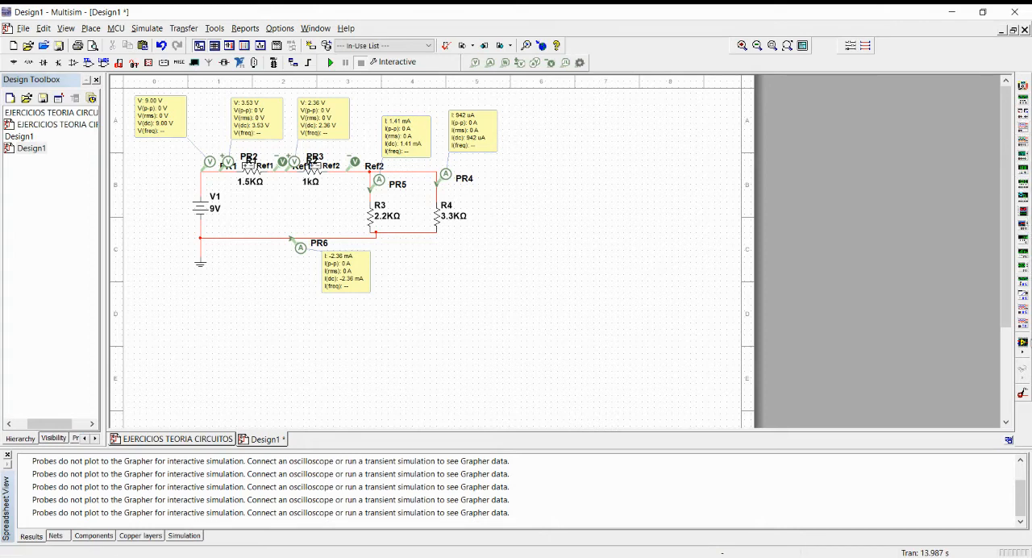
Place a multimeter beside R4 and wire its positive lead above R4 and its negative lead to the lower wire.
click(1022, 85)
click(522, 215)
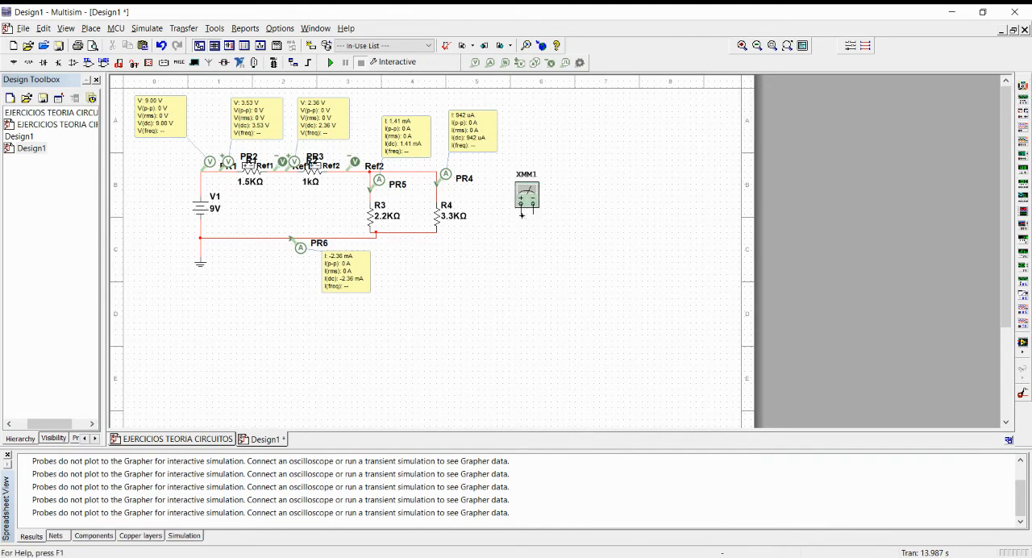
click(520, 213)
click(439, 185)
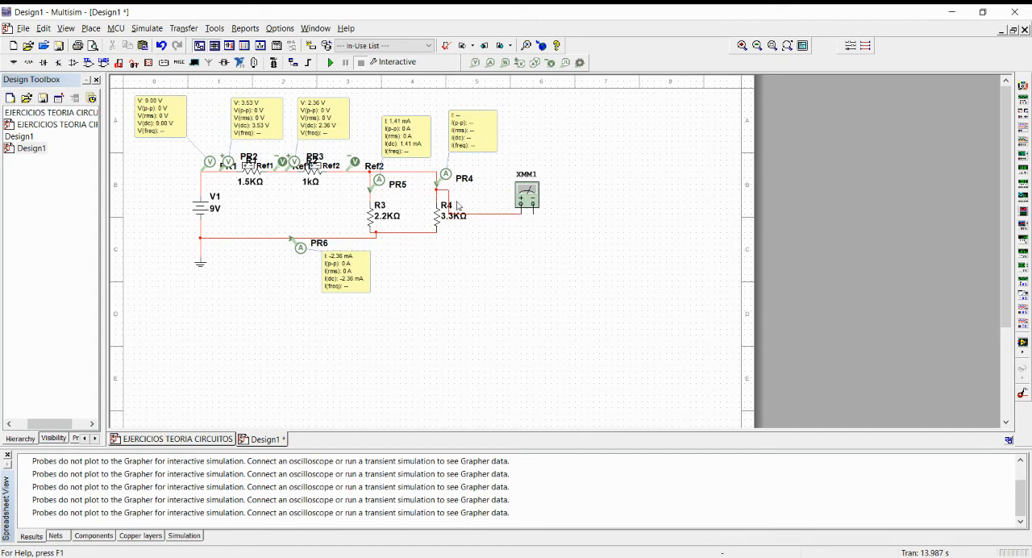
click(533, 212)
click(424, 233)
Run the simulation with the multimeter's readout open, switch the meter from voltage to current, and close it and stop the simulation.
key(F5)
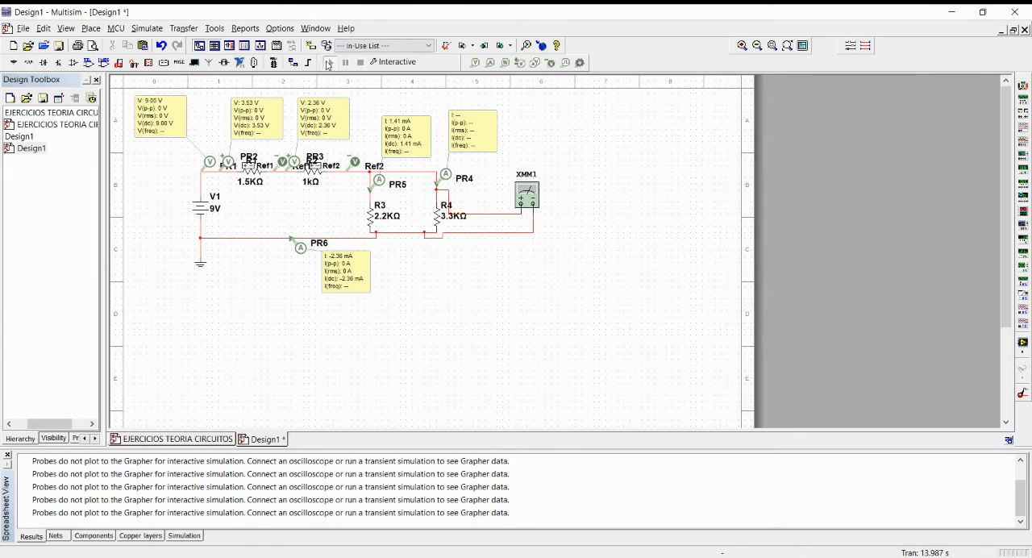
double_click(527, 195)
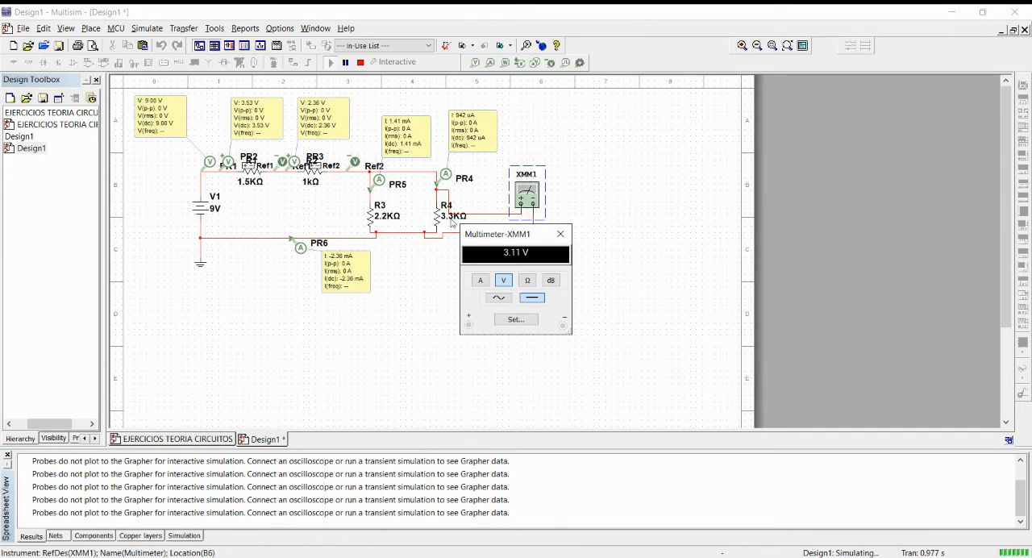
click(480, 281)
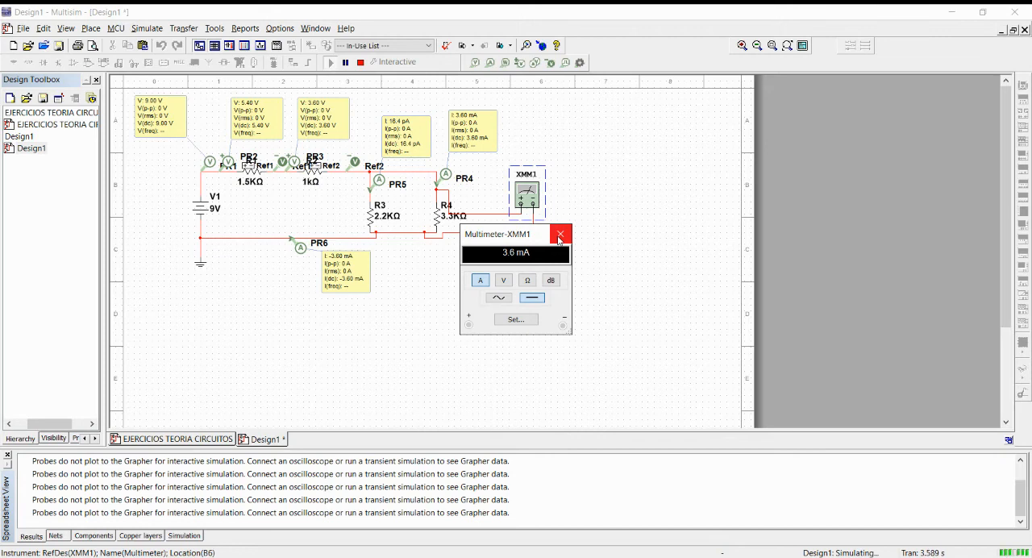
click(560, 237)
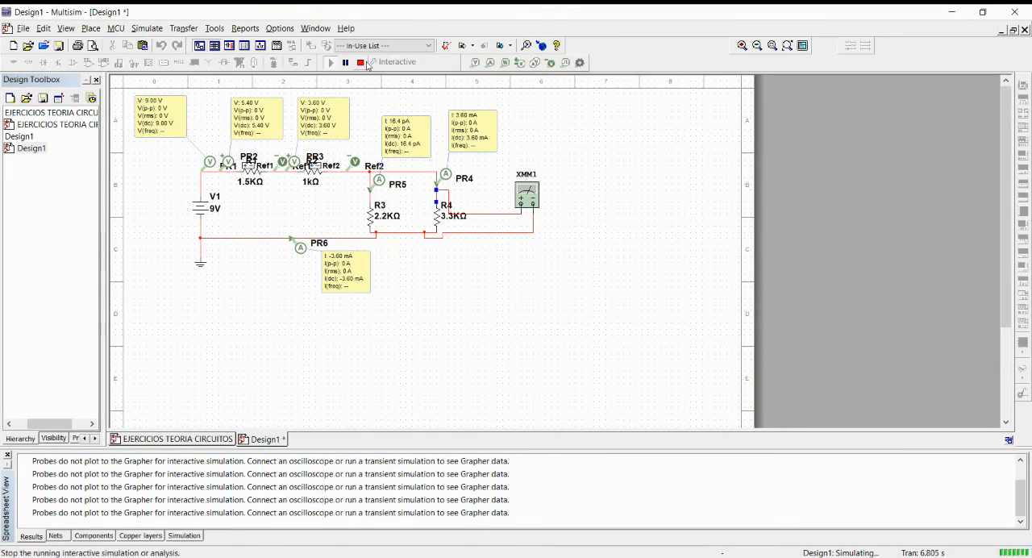
click(361, 62)
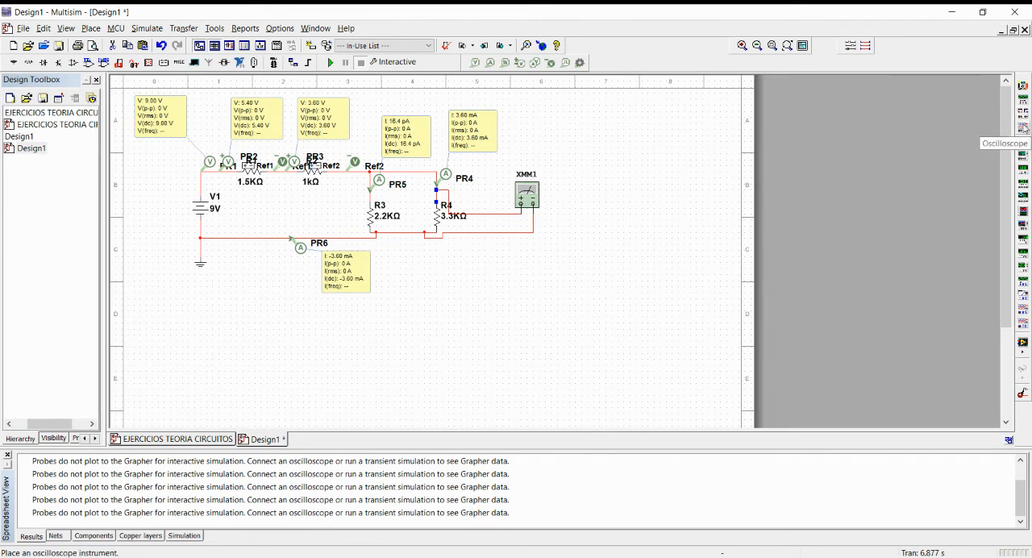
Place a two-channel oscilloscope below the multimeter and wire channel A's positive and negative terminals to the multimeter's corresponding lead wires.
click(1024, 128)
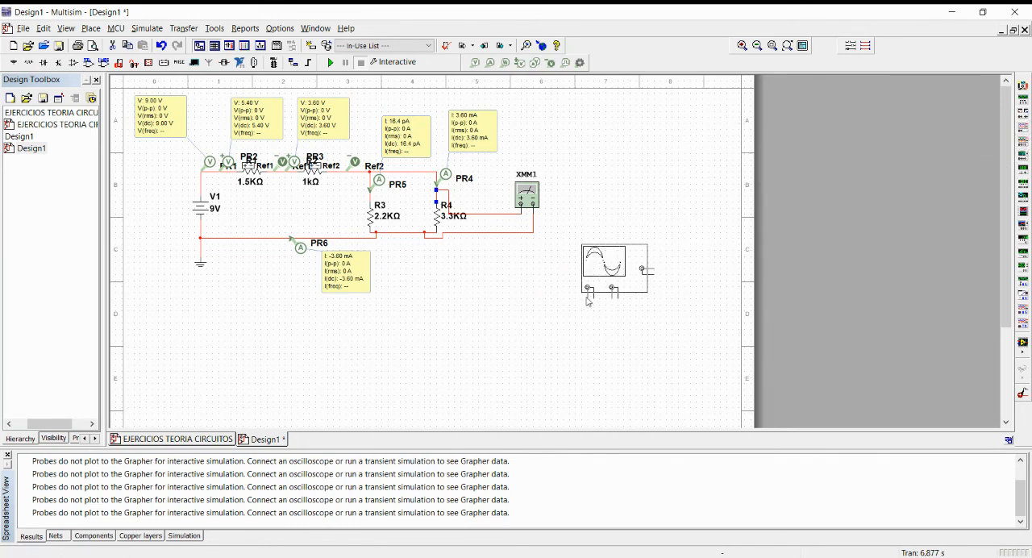
click(588, 302)
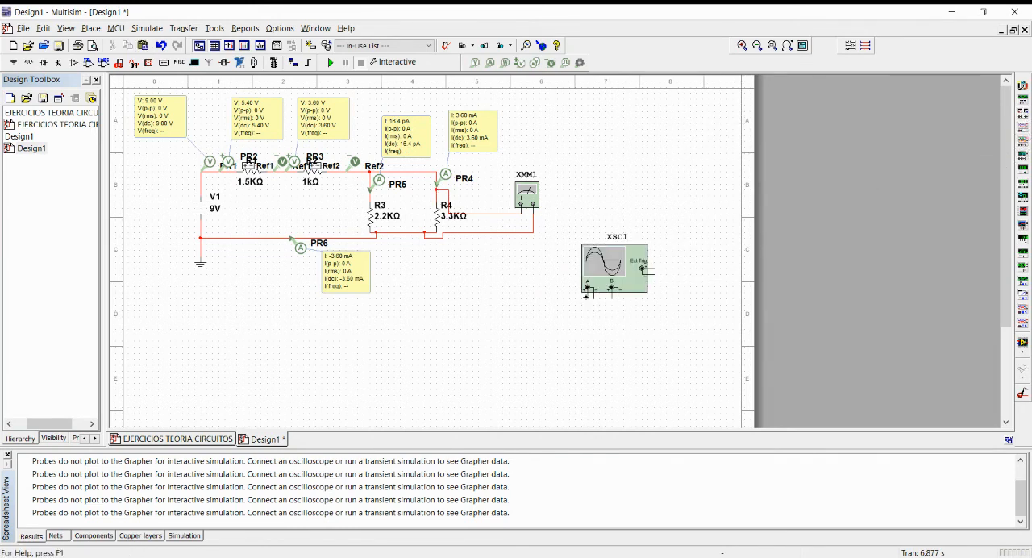
click(587, 290)
click(478, 215)
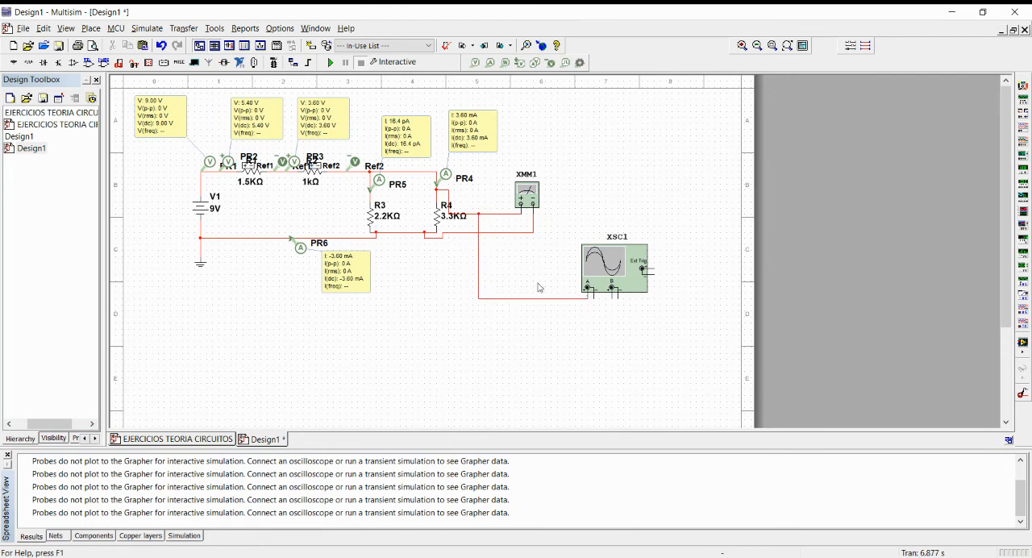
click(594, 298)
Open the oscilloscope's display and run the interactive simulation.
double_click(623, 283)
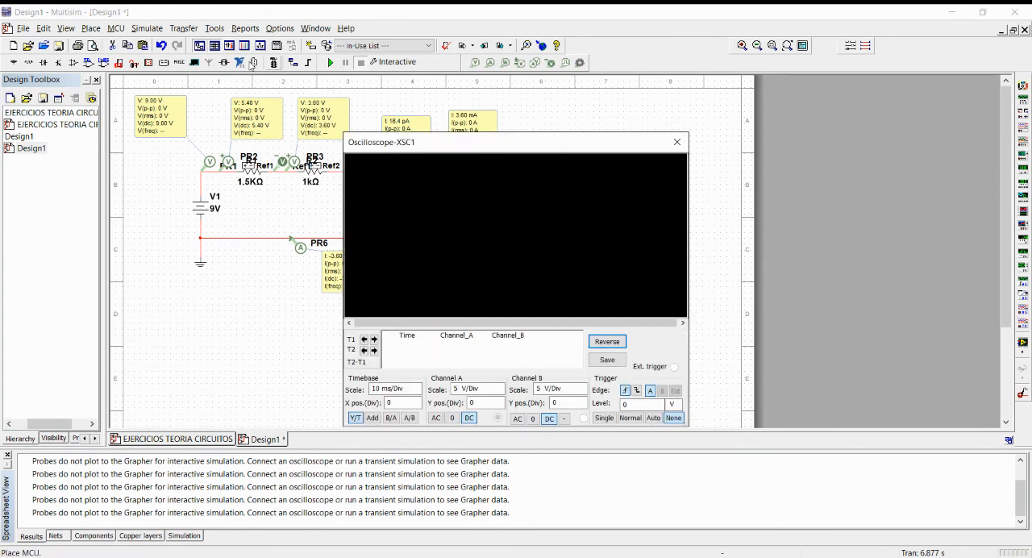
click(330, 63)
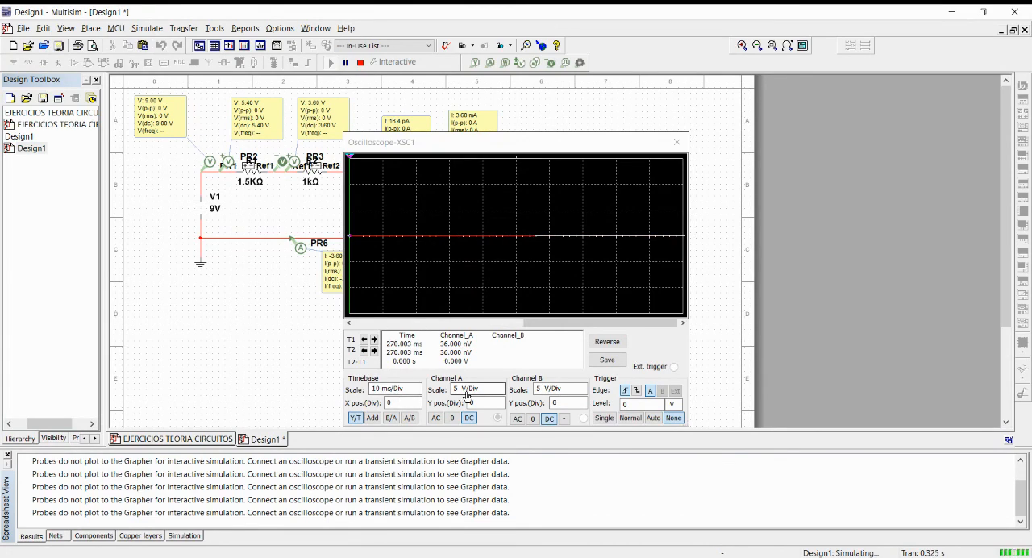
Move the oscilloscope display clear of the instruments, open the multimeter's readout and switch the meter to DC voltage.
drag(522, 151, 288, 177)
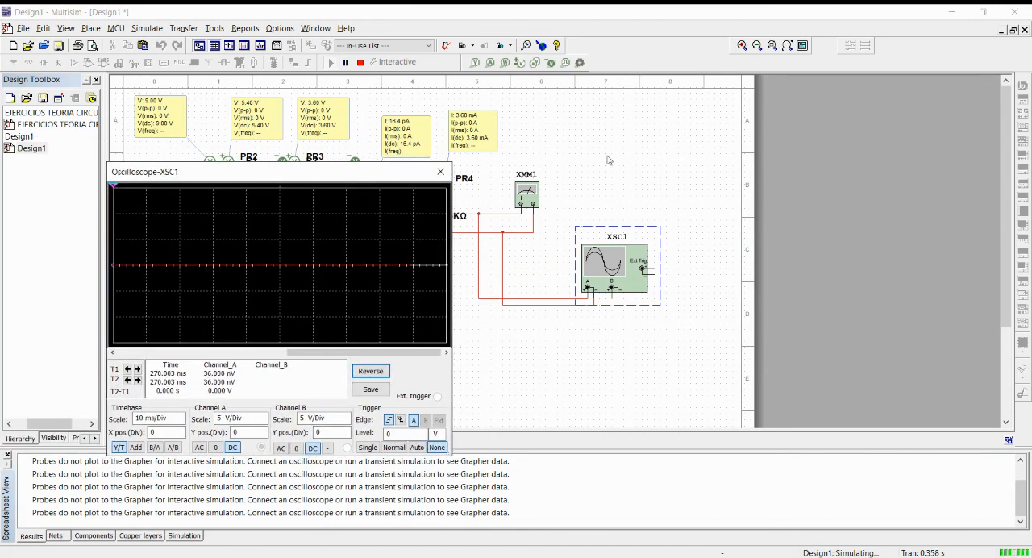
click(532, 196)
double_click(533, 196)
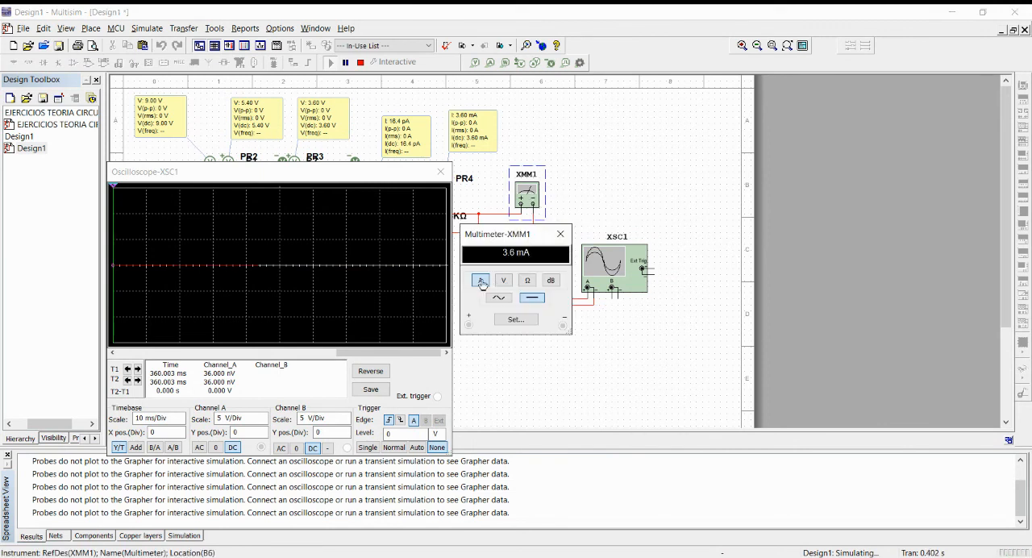
click(503, 279)
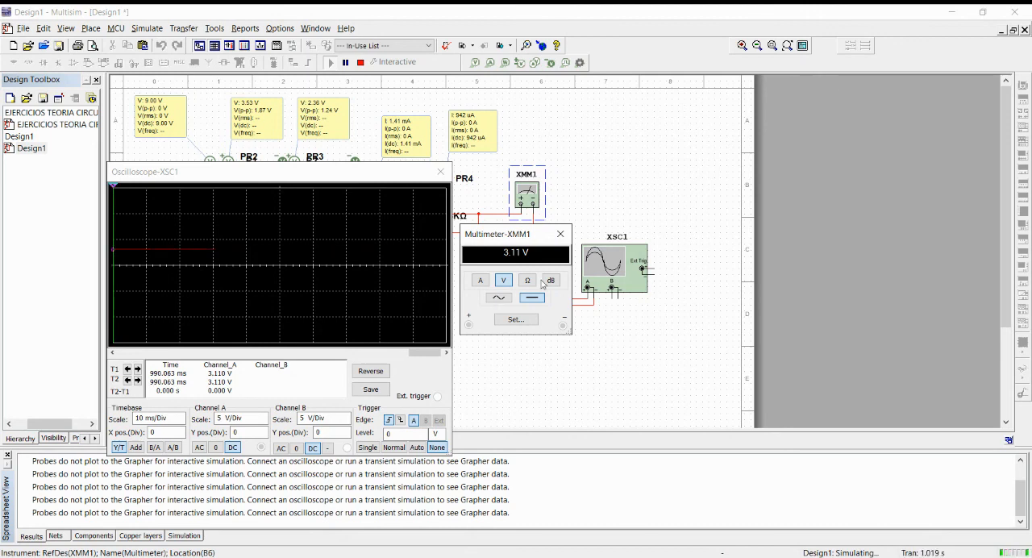
Move the oscilloscope display off the circuit, and close both it and the multimeter's readout.
drag(363, 173, 891, 139)
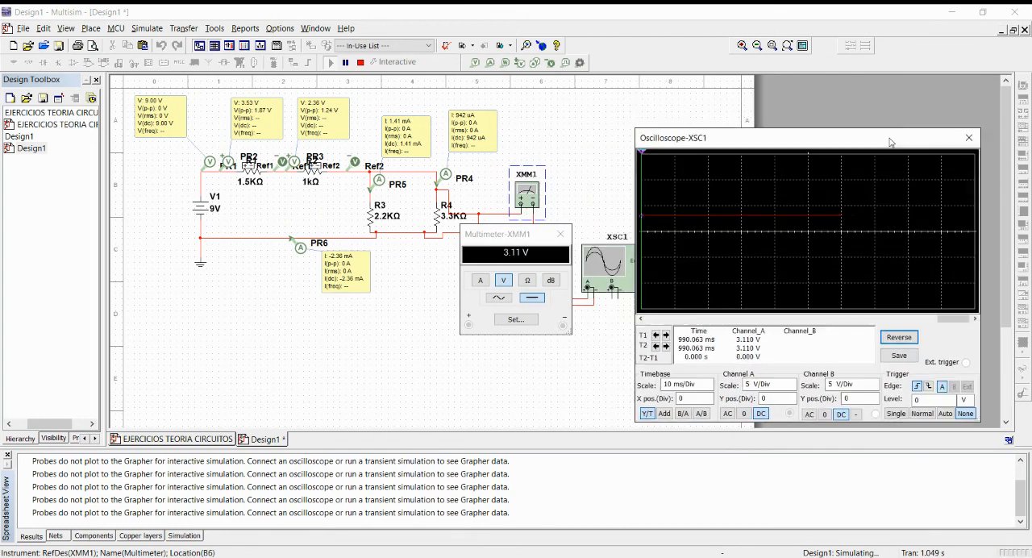
click(969, 138)
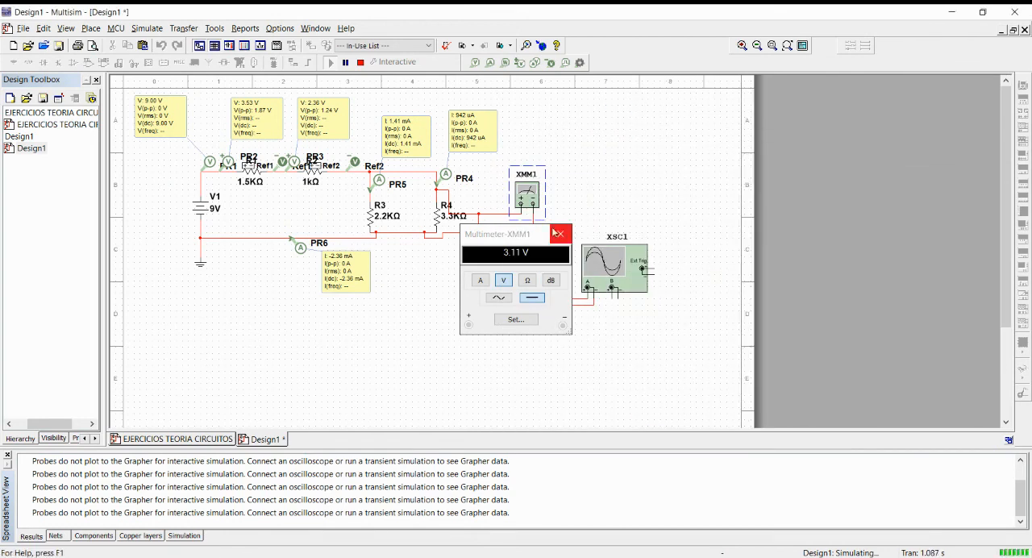
click(562, 235)
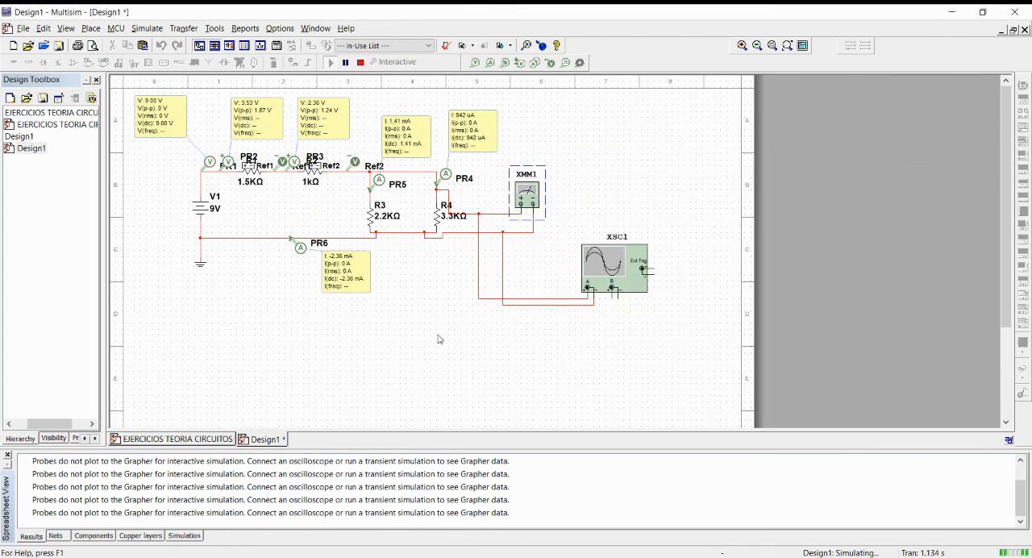